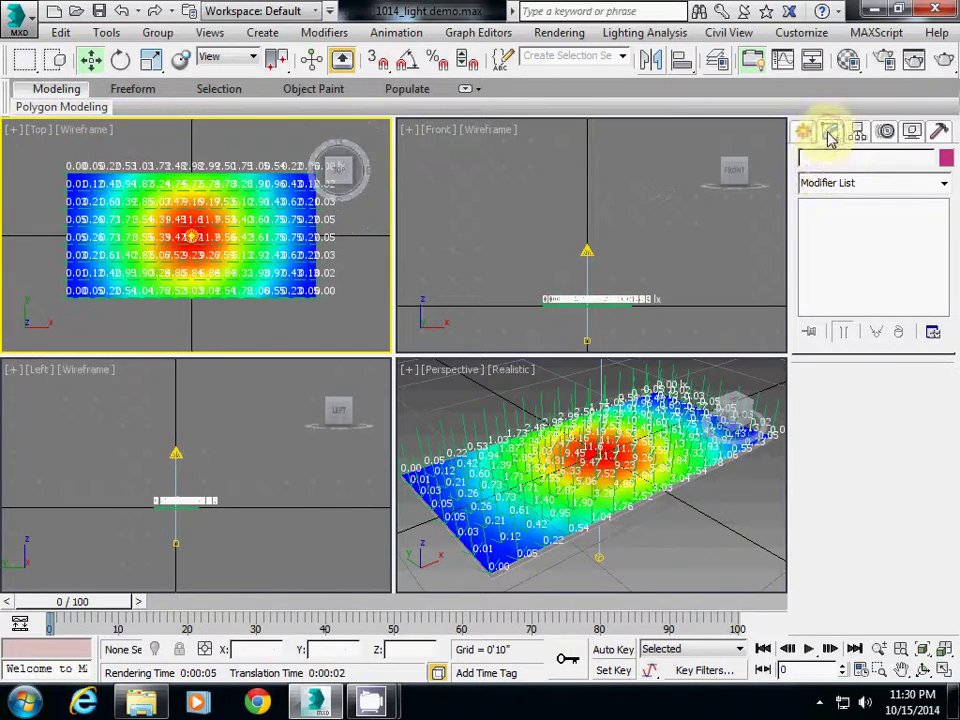
Step: Select the LightMeter Helper001 grid object and scroll to its parameters
{"action": "left_click", "coordinate": [628, 246]}
{"action": "scroll", "coordinate": [606, 300], "scroll_direction": "up", "scroll_amount": 5}
{"action": "left_click", "coordinate": [591, 295]}
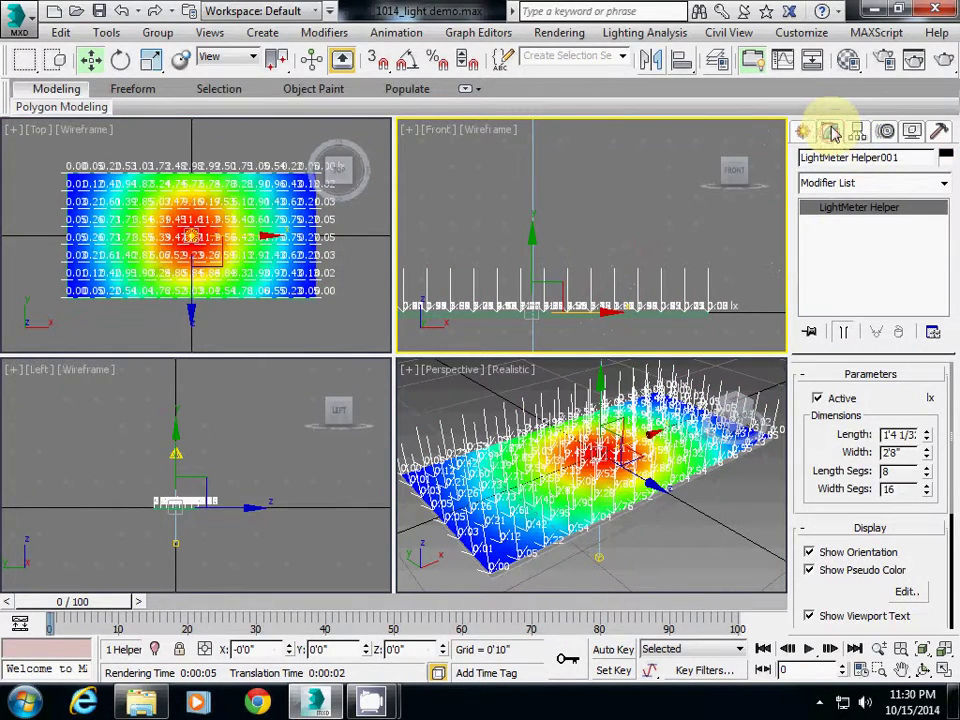
{"action": "left_click_drag", "start_coordinate": [799, 437], "coordinate": [803, 336]}
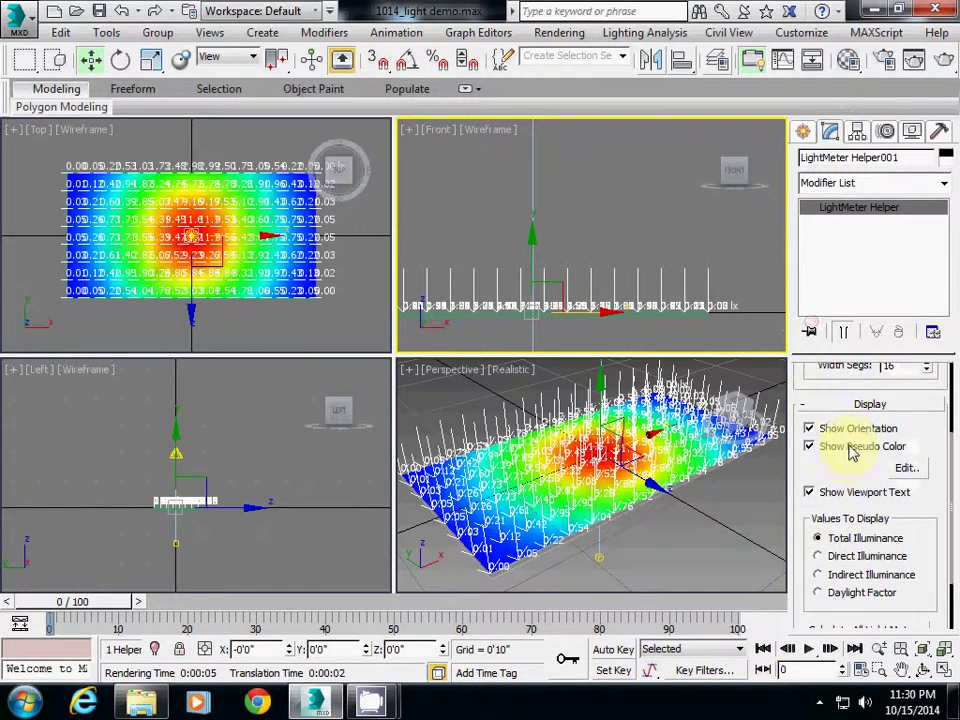
{"action": "scroll", "coordinate": [865, 500], "scroll_direction": "up", "scroll_amount": 3}
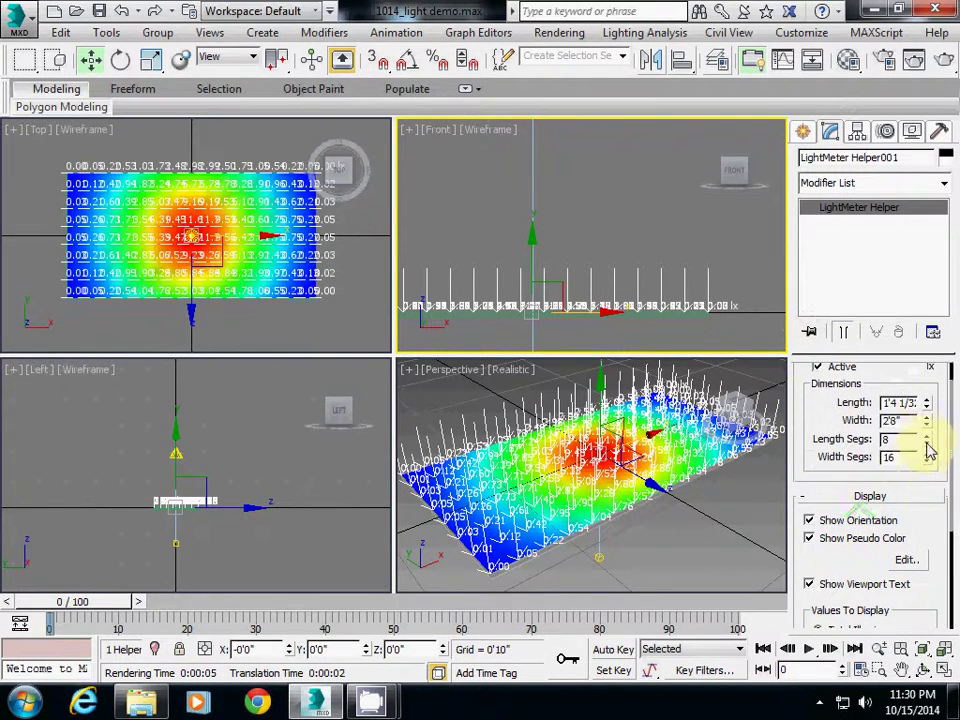
Step: Raise the light meter's Length Segs from 8 to 12 and Width Segs from 16 to 20
{"action": "left_click", "coordinate": [885, 439]}
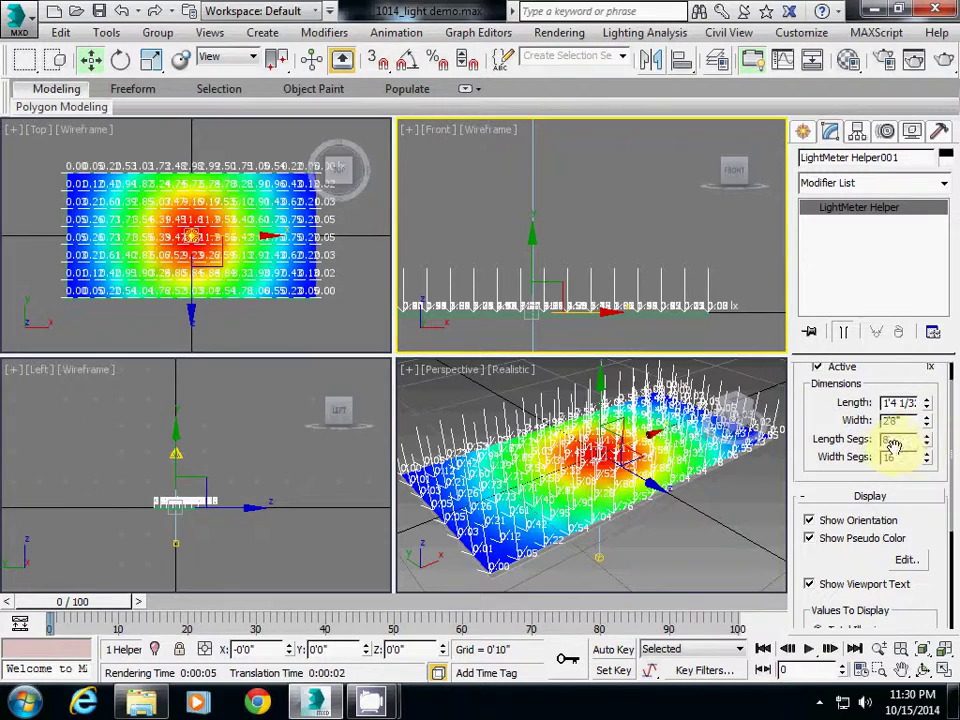
{"action": "left_click", "coordinate": [927, 437]}
{"action": "left_click", "coordinate": [927, 437]}
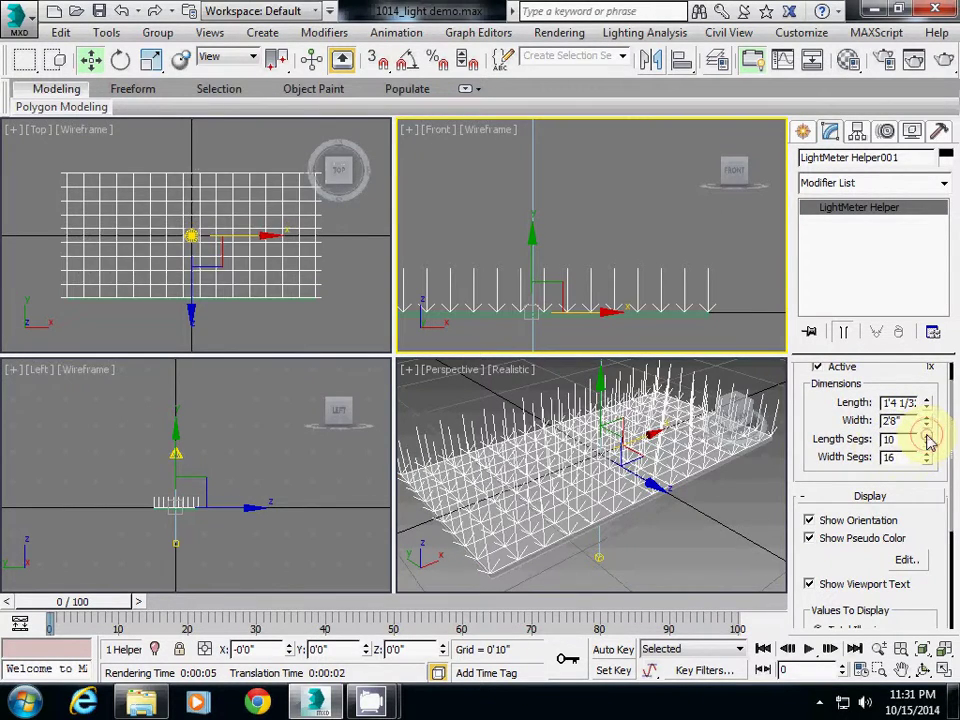
{"action": "left_click", "coordinate": [927, 437]}
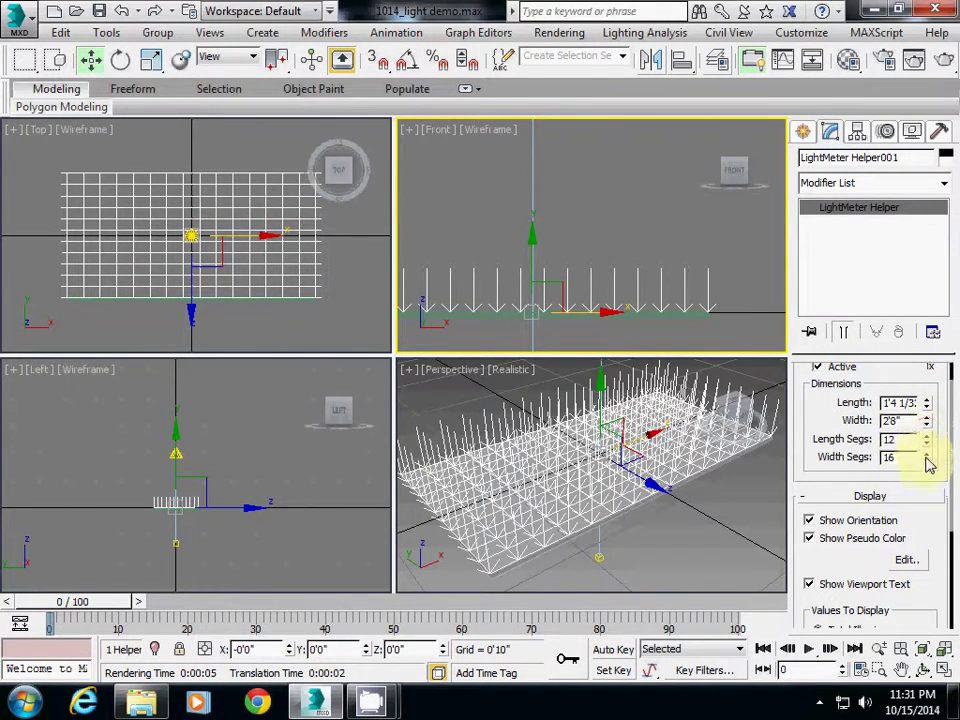
{"action": "left_click", "coordinate": [927, 454]}
{"action": "left_click", "coordinate": [927, 454]}
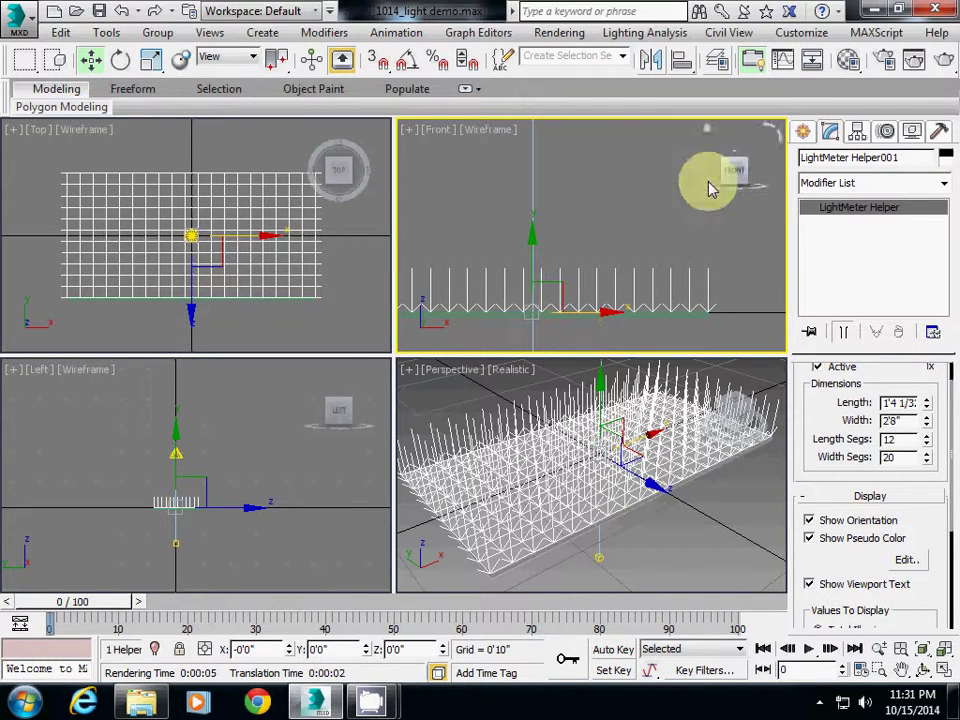
Step: Open the Lighting Analysis Assistant and scroll its Analysis Output tab to the Image Overlay settings
{"action": "left_click", "coordinate": [631, 36]}
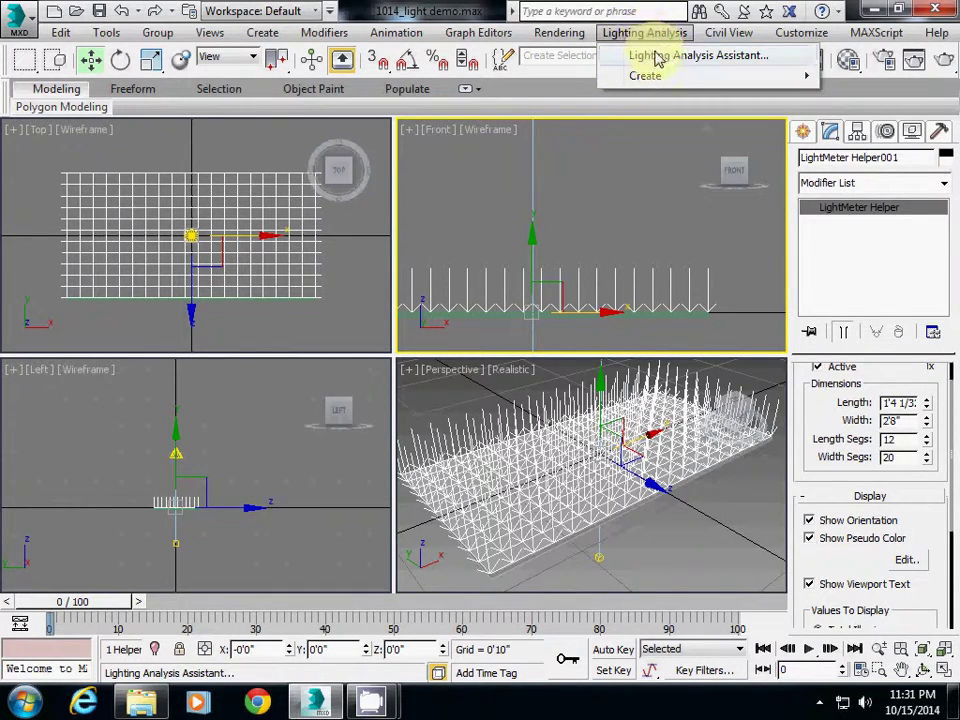
{"action": "left_click", "coordinate": [686, 64]}
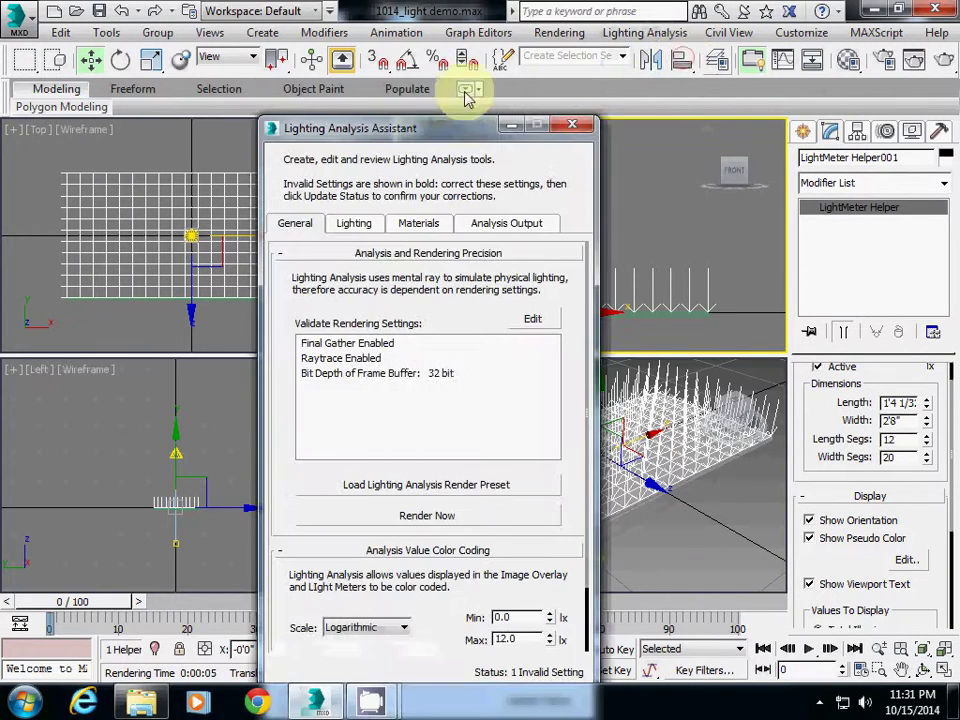
{"action": "left_click_drag", "start_coordinate": [420, 124], "coordinate": [243, 80]}
{"action": "left_click", "coordinate": [333, 121]}
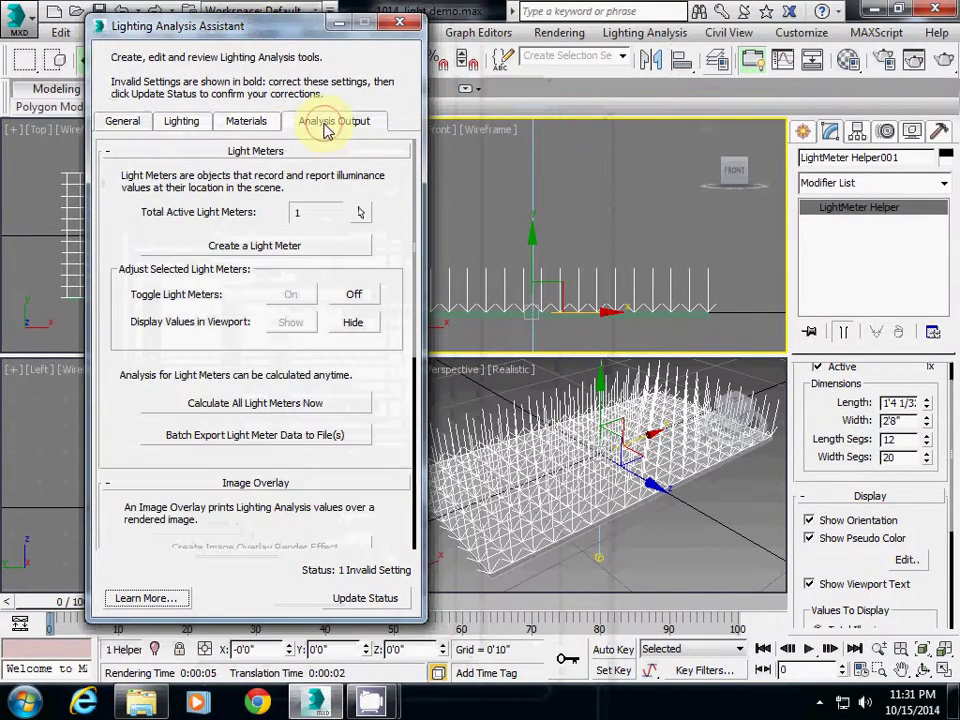
{"action": "left_click_drag", "start_coordinate": [142, 462], "coordinate": [128, 317]}
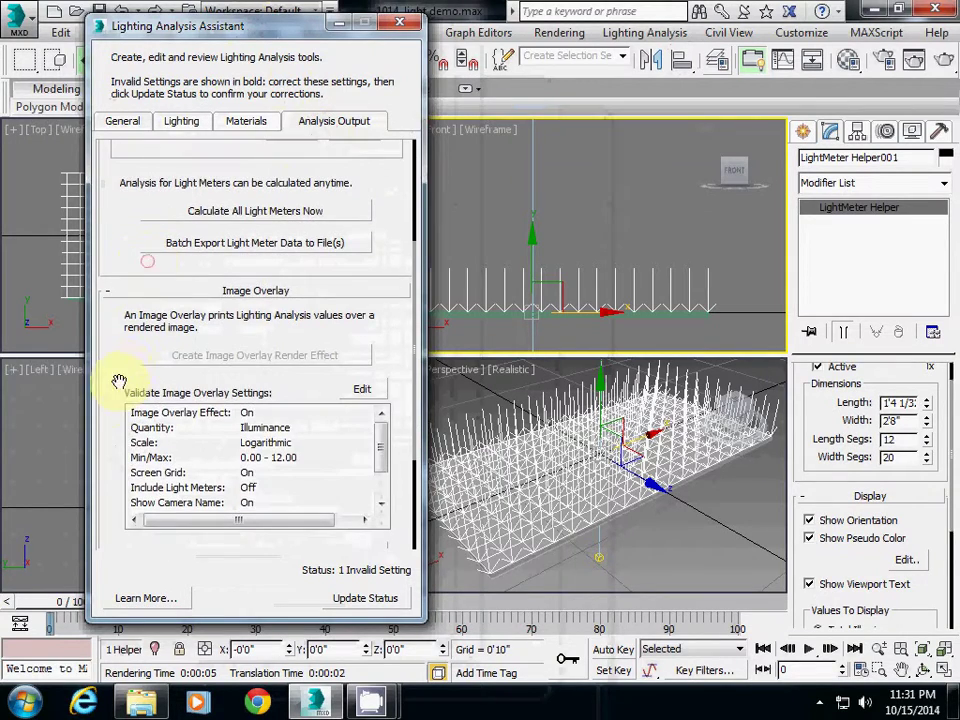
{"action": "left_click_drag", "start_coordinate": [111, 381], "coordinate": [122, 272]}
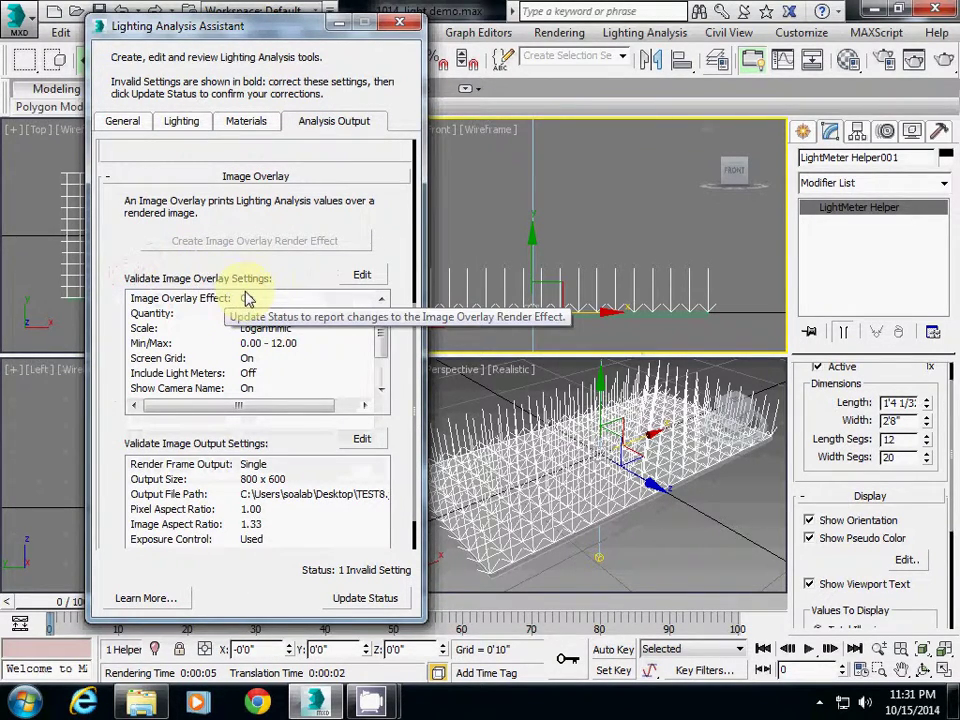
Step: Open the Lighting Analysis Image Overlay effect's parameters in Environment and Effects
{"action": "left_click", "coordinate": [363, 282]}
{"action": "mouse_move", "coordinate": [600, 112]}
{"action": "left_mouse_down"}
{"action": "mouse_move", "coordinate": [320, 12]}
{"action": "mouse_move", "coordinate": [170, 24]}
{"action": "mouse_move", "coordinate": [120, 51]}
{"action": "left_mouse_up"}
{"action": "left_click", "coordinate": [145, 148]}
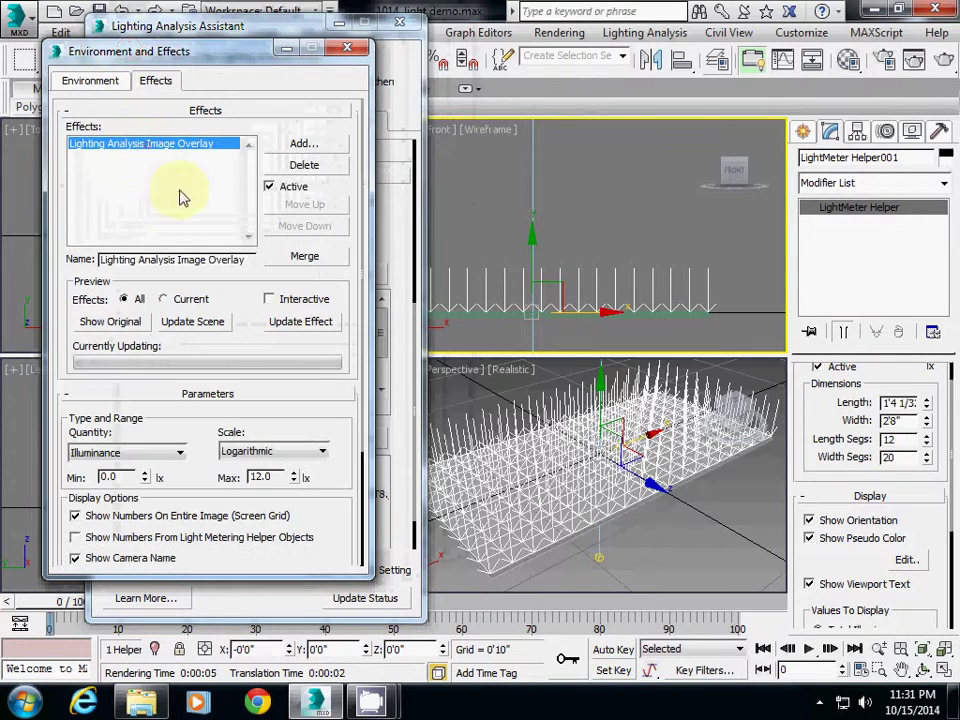
{"action": "left_click_drag", "start_coordinate": [363, 337], "coordinate": [364, 488]}
Step: Set the overlay's vertical grid spacing to 40, matching the horizontal spacing
{"action": "double_click", "coordinate": [172, 503]}
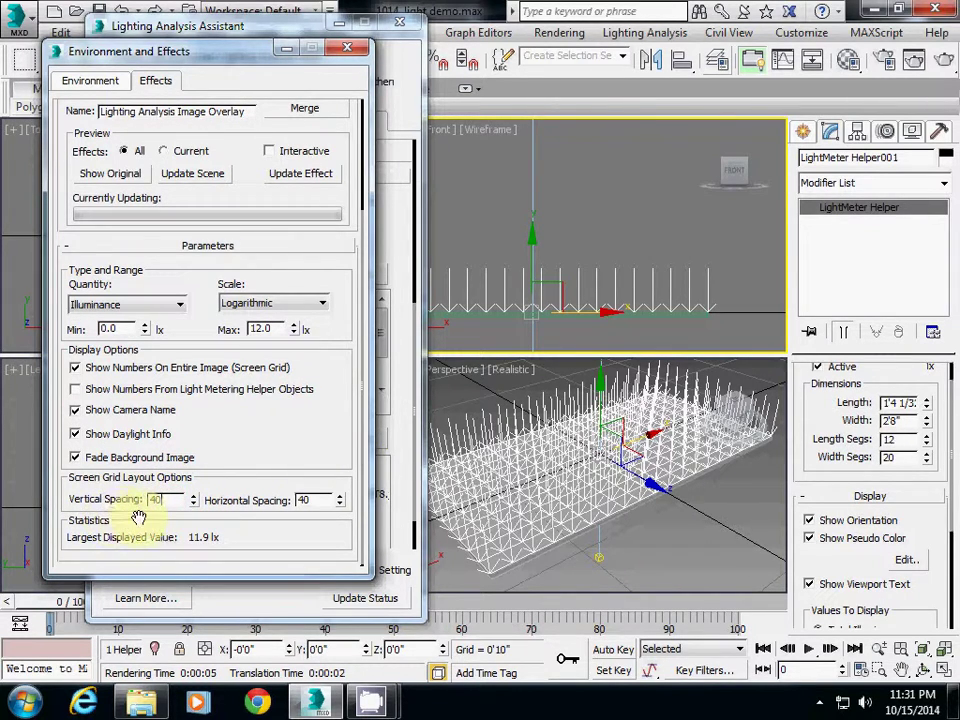
{"action": "left_click", "coordinate": [257, 527]}
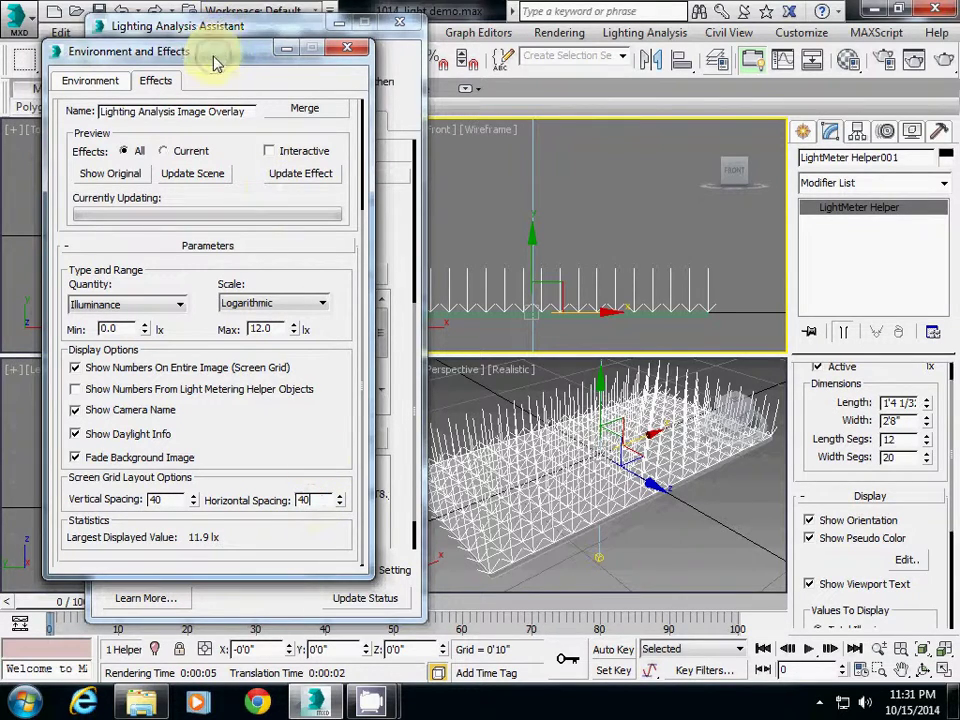
{"action": "left_click_drag", "start_coordinate": [214, 56], "coordinate": [193, 47]}
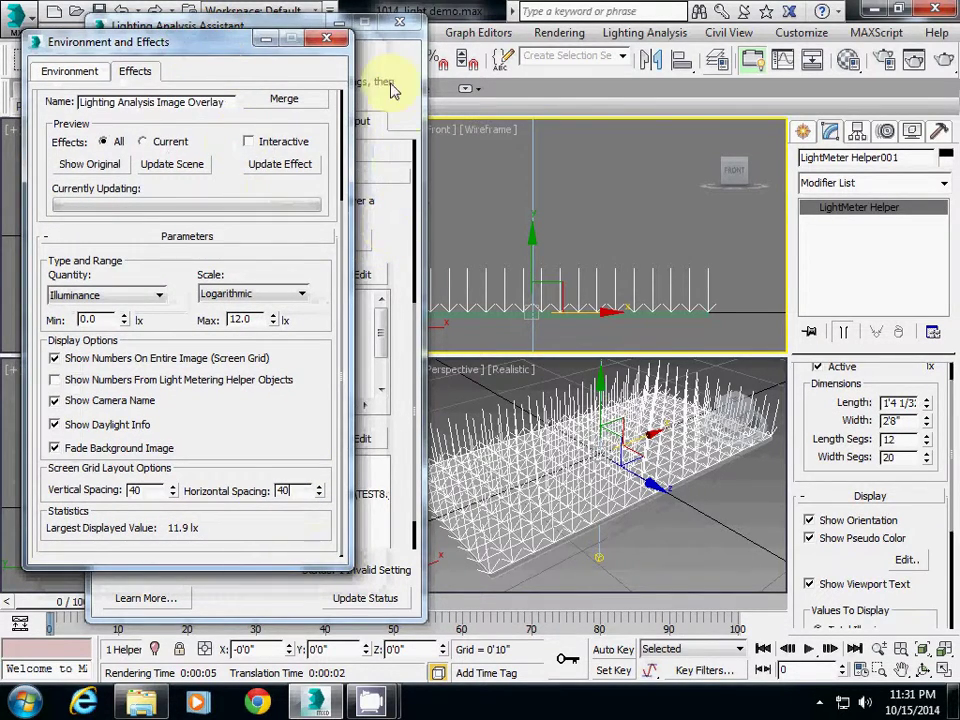
{"action": "left_click", "coordinate": [377, 229]}
Step: Open Render Setup from the image output settings, confirming 800×600 output saved to TEST8.jpg
{"action": "left_click_drag", "start_coordinate": [291, 36], "coordinate": [563, 28]}
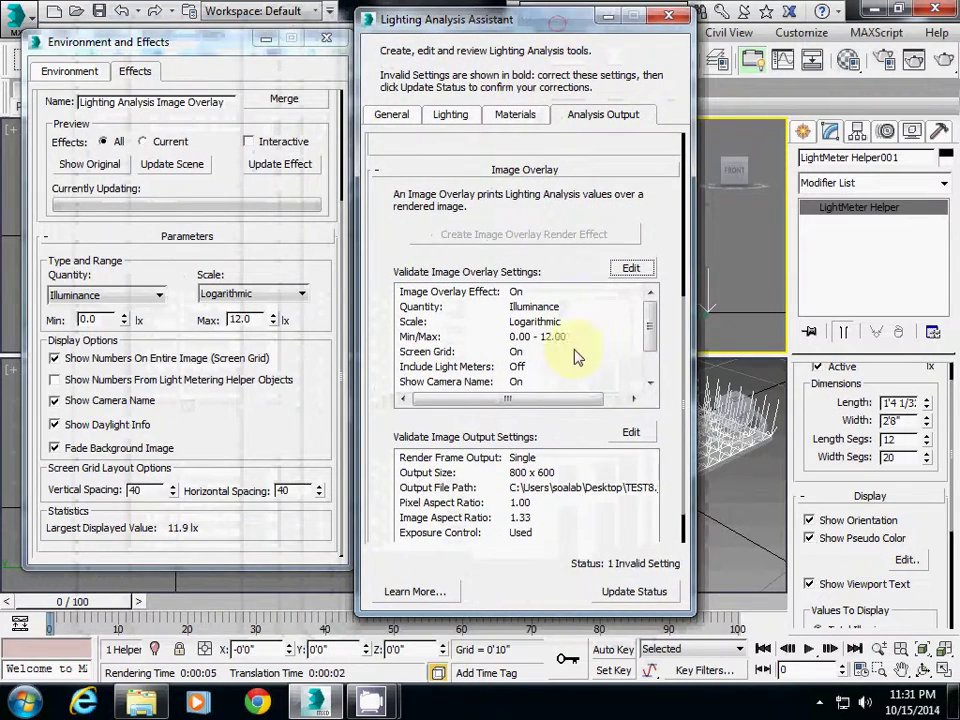
{"action": "left_click_drag", "start_coordinate": [369, 407], "coordinate": [381, 314]}
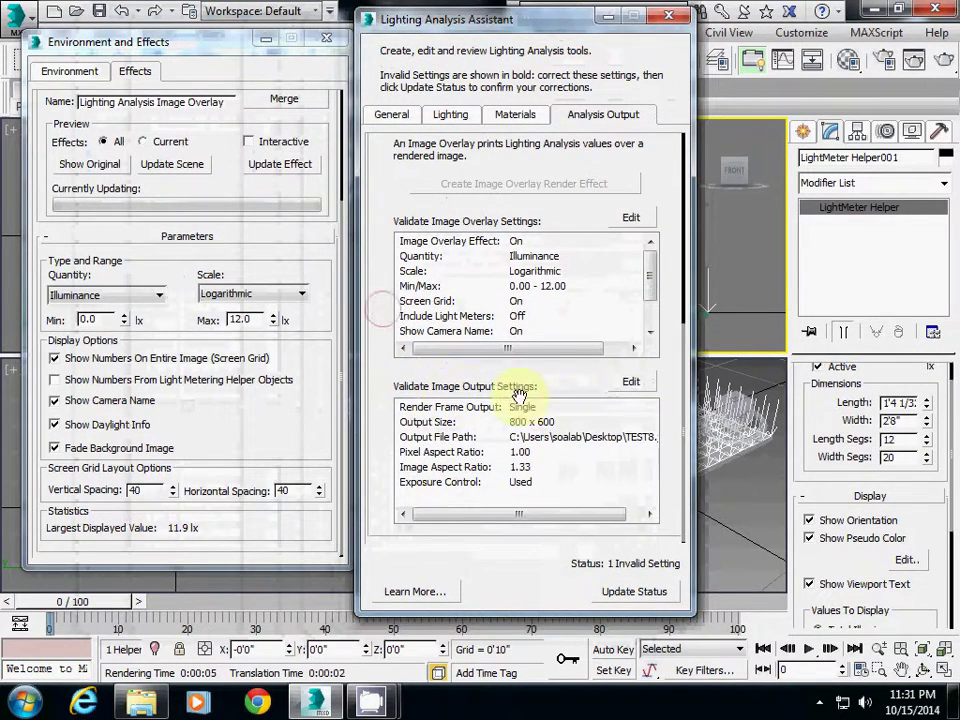
{"action": "left_click", "coordinate": [631, 384]}
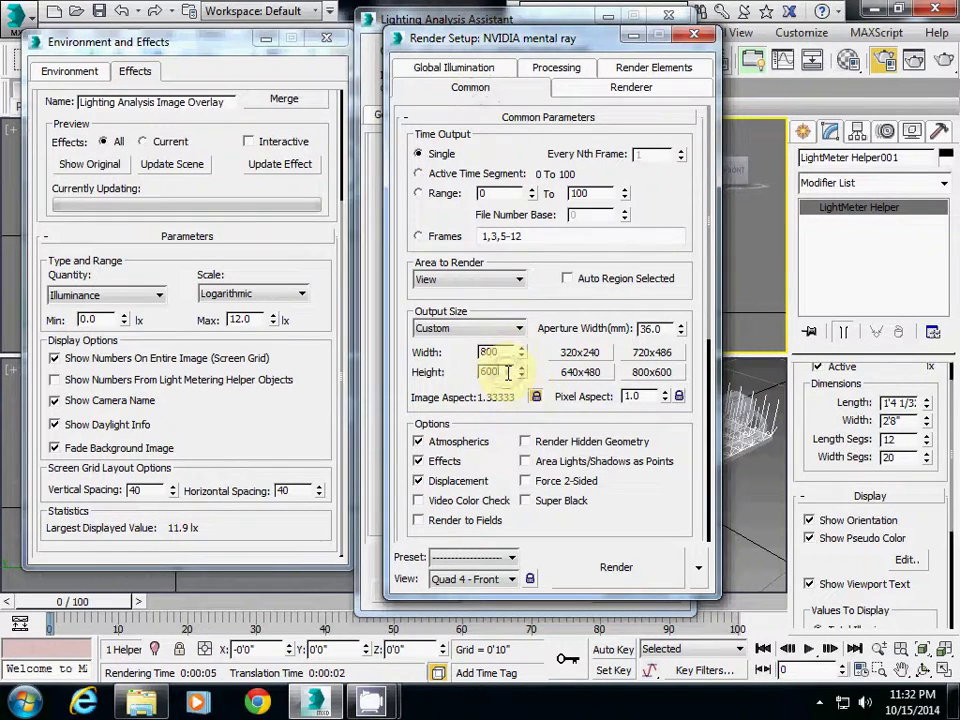
{"action": "scroll", "coordinate": [403, 317], "scroll_direction": "down", "scroll_amount": 5}
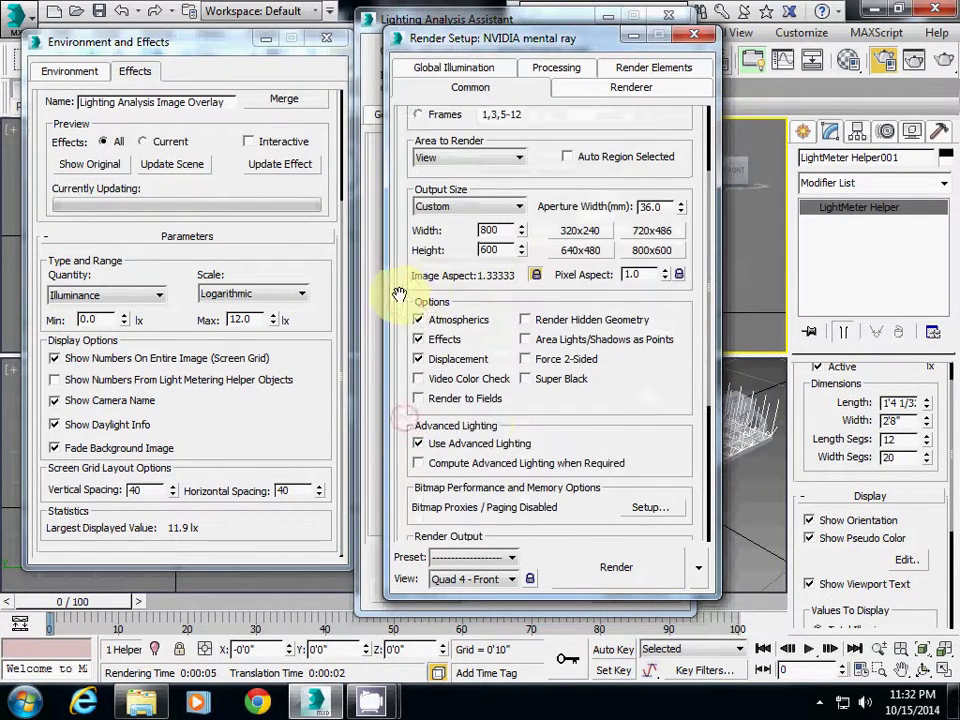
{"action": "scroll", "coordinate": [558, 438], "scroll_direction": "down", "scroll_amount": 2}
{"action": "scroll", "coordinate": [558, 438], "scroll_direction": "down", "scroll_amount": 5}
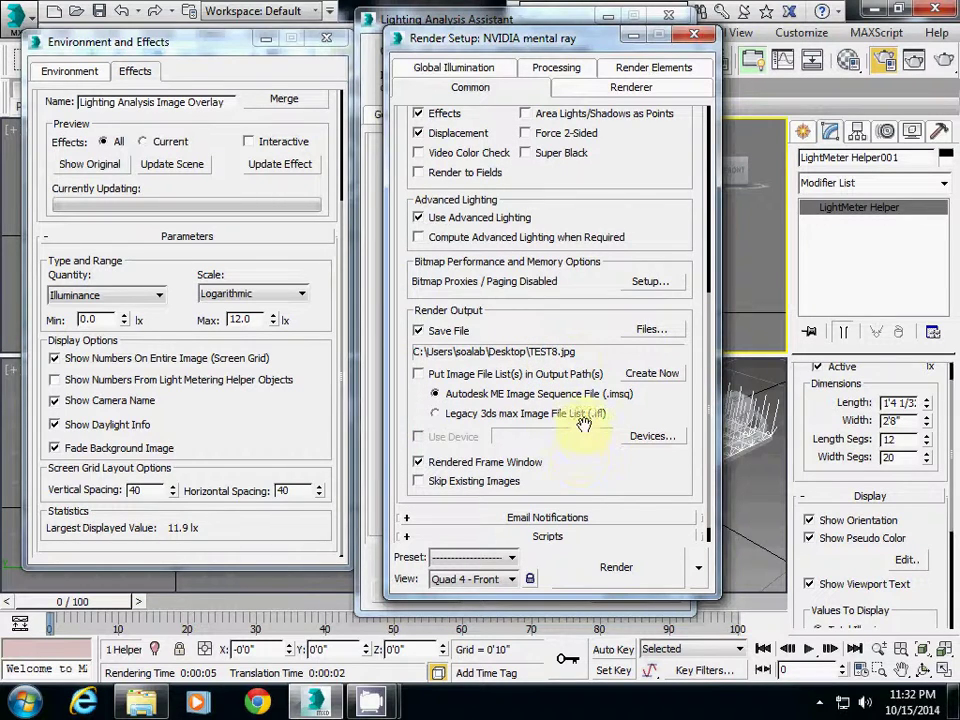
Step: Render the Front view with 40-spacing overlay, overwriting TEST8.jpg, and arrange the render windows
{"action": "left_click", "coordinate": [612, 566]}
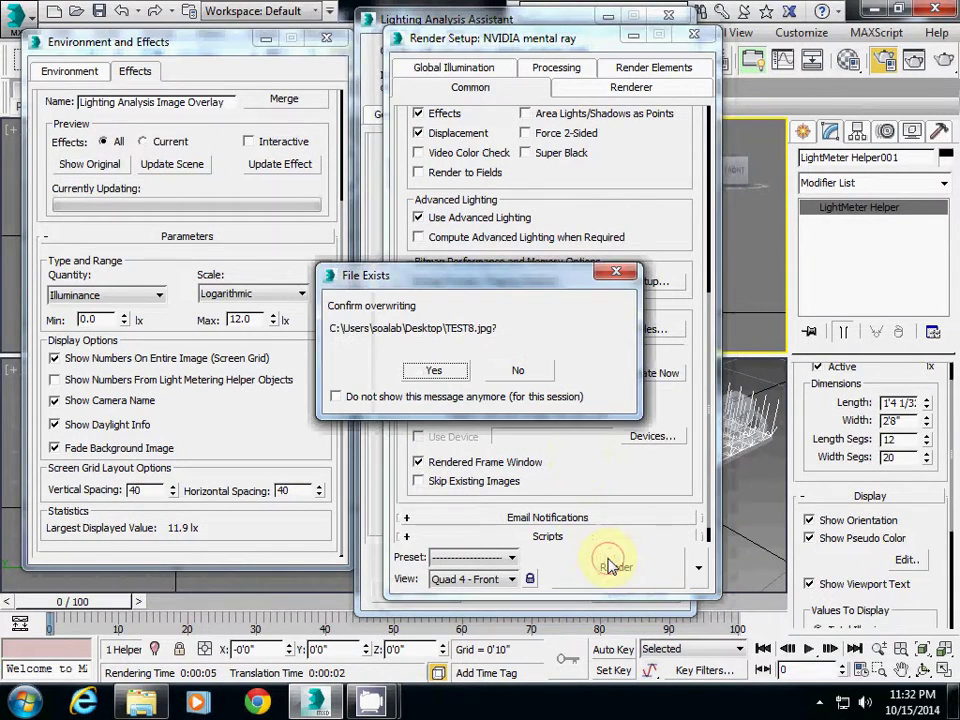
{"action": "left_click", "coordinate": [434, 370]}
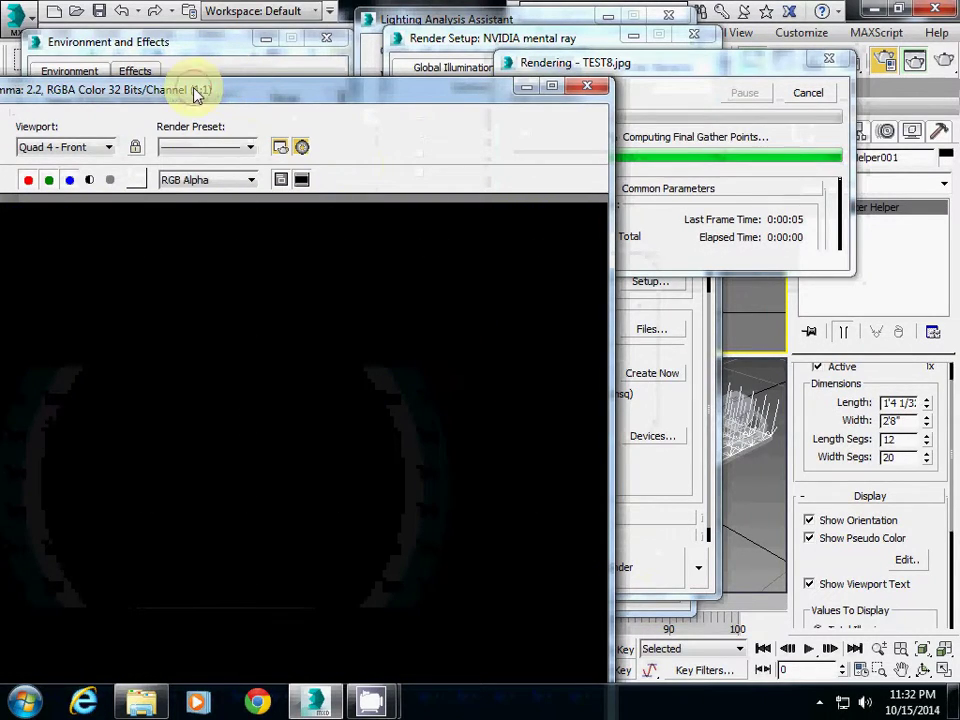
{"action": "left_click_drag", "start_coordinate": [197, 92], "coordinate": [497, 113]}
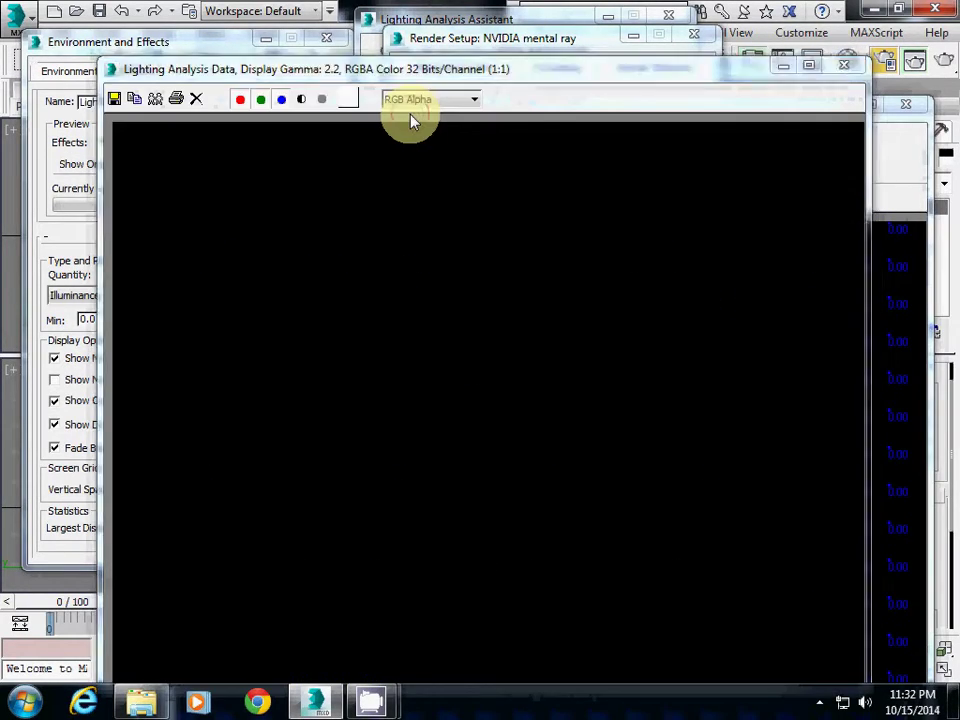
{"action": "left_click", "coordinate": [889, 321]}
{"action": "left_click_drag", "start_coordinate": [514, 111], "coordinate": [500, 55]}
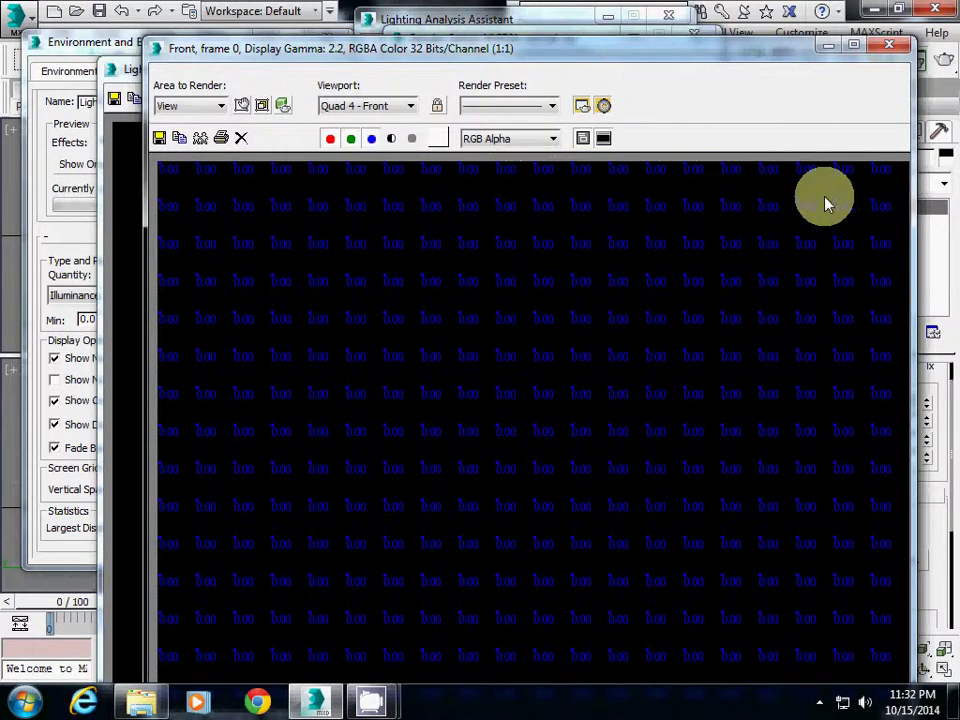
Step: Rearrange the render windows and bring the overlay effect's grid spacing parameters forward
{"action": "left_click_drag", "start_coordinate": [205, 48], "coordinate": [250, 413]}
{"action": "left_click_drag", "start_coordinate": [247, 80], "coordinate": [312, 404]}
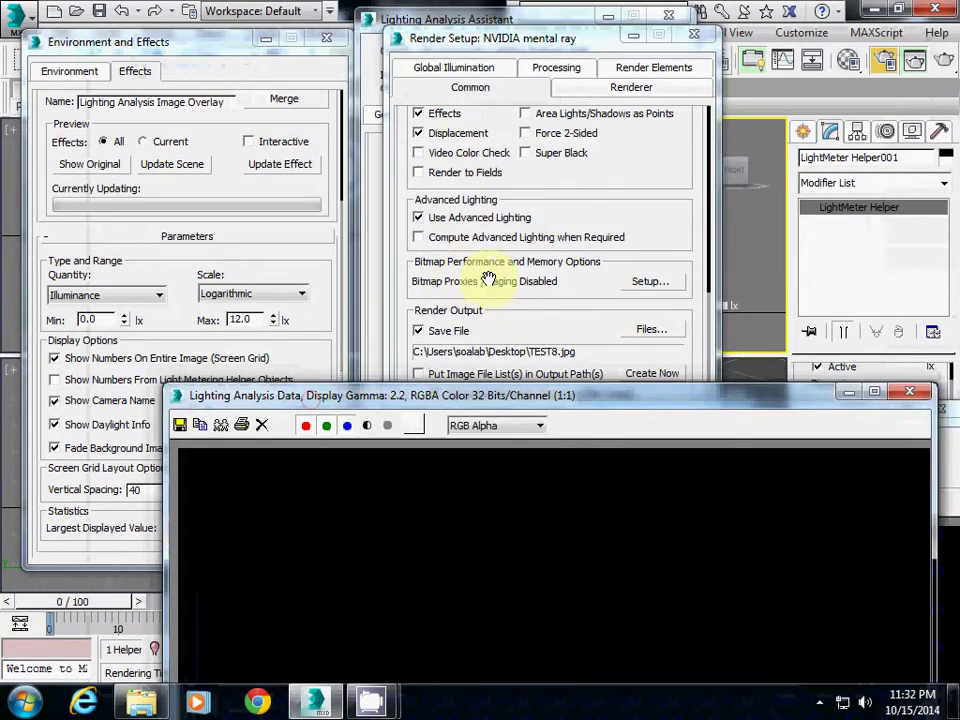
{"action": "left_click", "coordinate": [493, 280]}
{"action": "scroll", "coordinate": [500, 320], "scroll_direction": "up", "scroll_amount": 3}
{"action": "scroll", "coordinate": [497, 340], "scroll_direction": "up", "scroll_amount": 3}
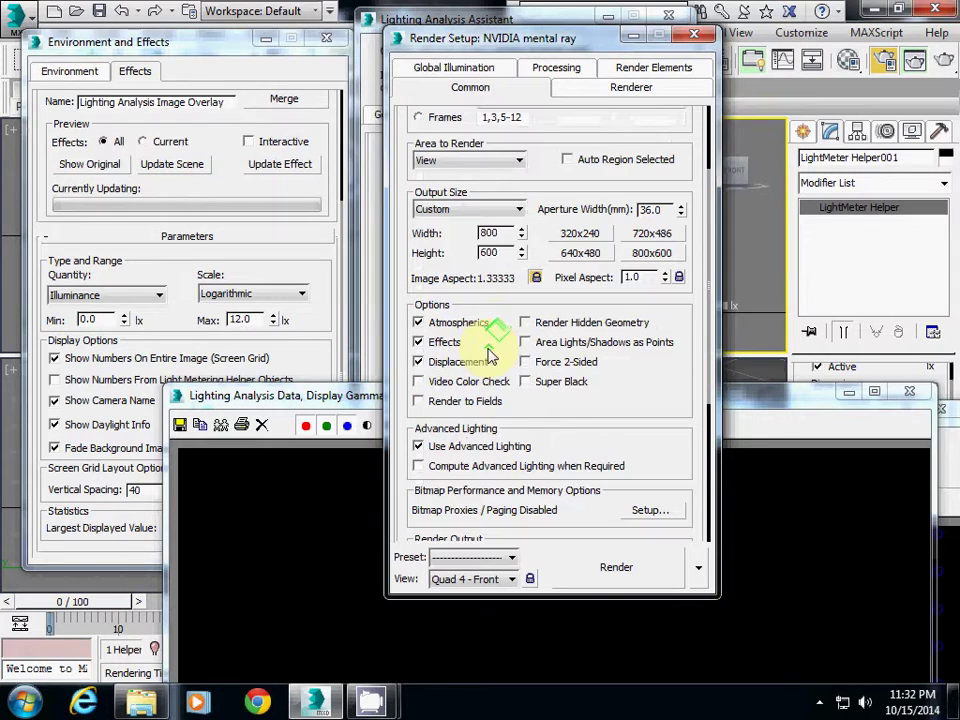
{"action": "left_click", "coordinate": [135, 371]}
{"action": "double_click", "coordinate": [139, 489]}
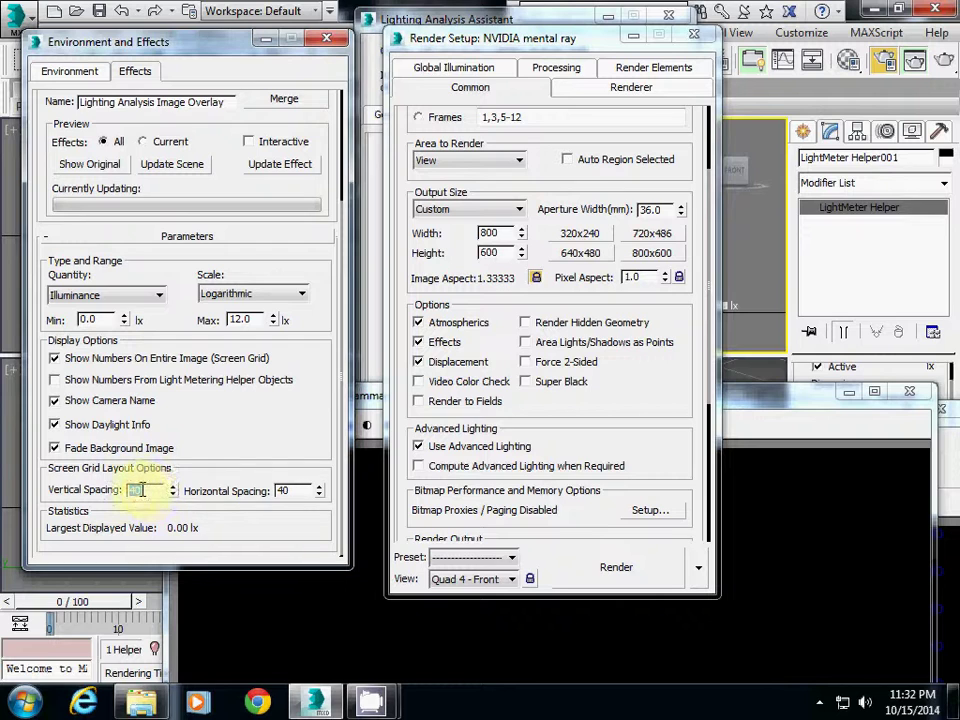
{"action": "left_click", "coordinate": [256, 510]}
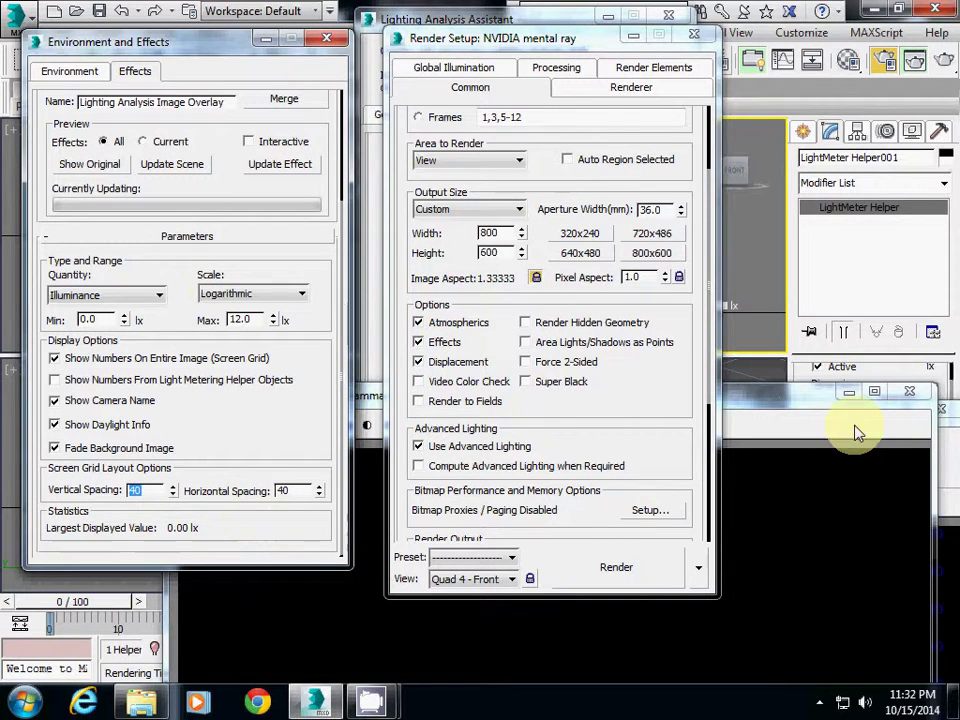
Step: Close the Front render and the lighting data image windows
{"action": "left_click", "coordinate": [790, 380]}
{"action": "left_click_drag", "start_coordinate": [790, 380], "coordinate": [680, 205]}
{"action": "left_click", "coordinate": [889, 538]}
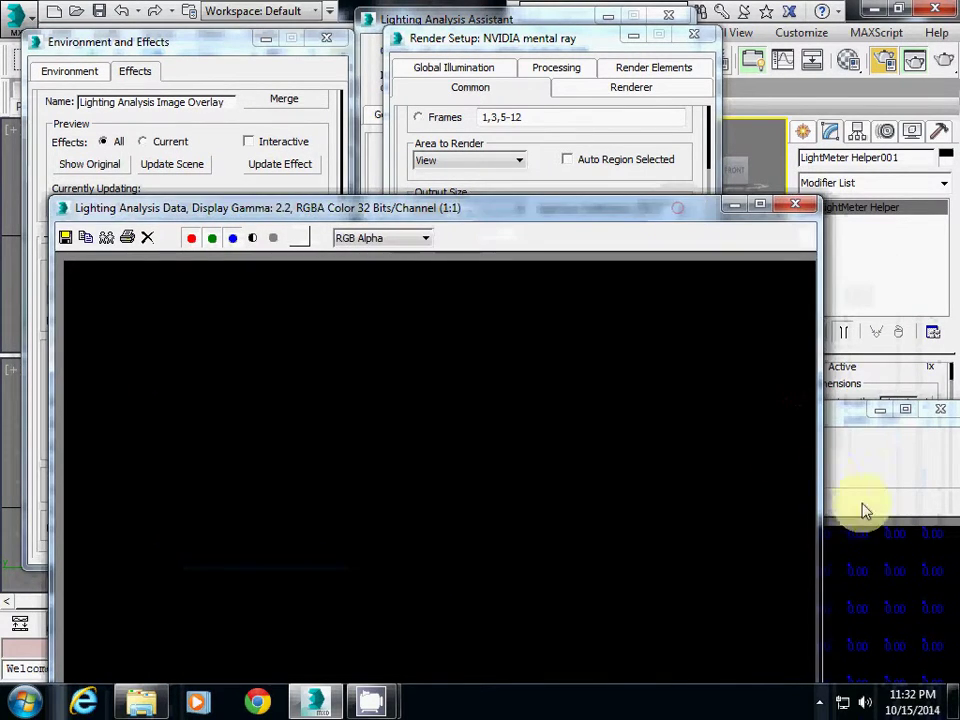
{"action": "left_click_drag", "start_coordinate": [715, 397], "coordinate": [600, 185]}
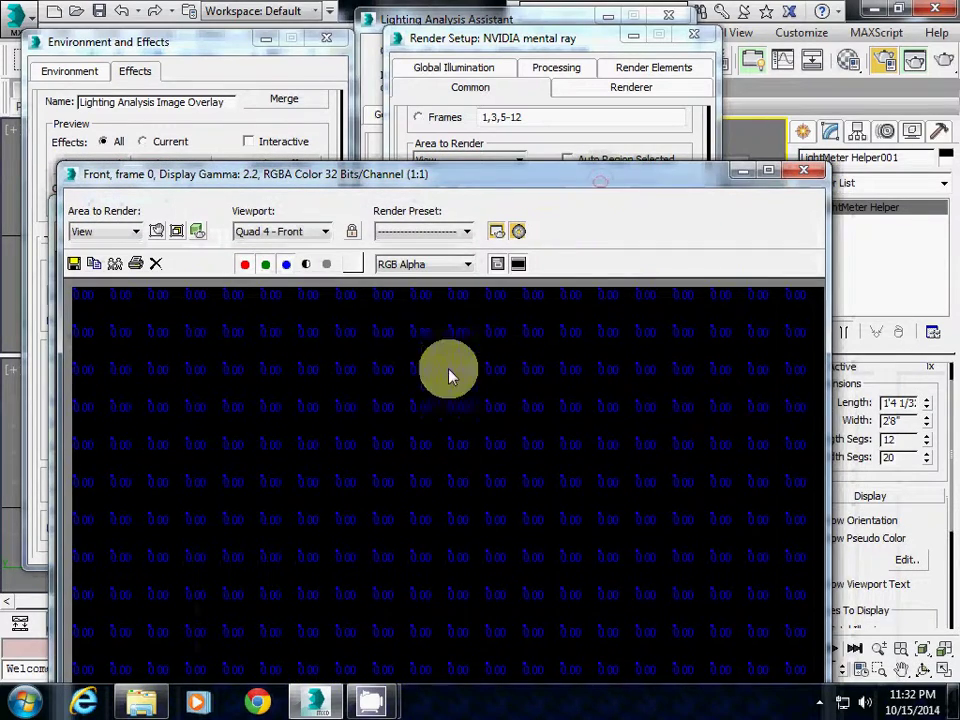
{"action": "left_click", "coordinate": [804, 172]}
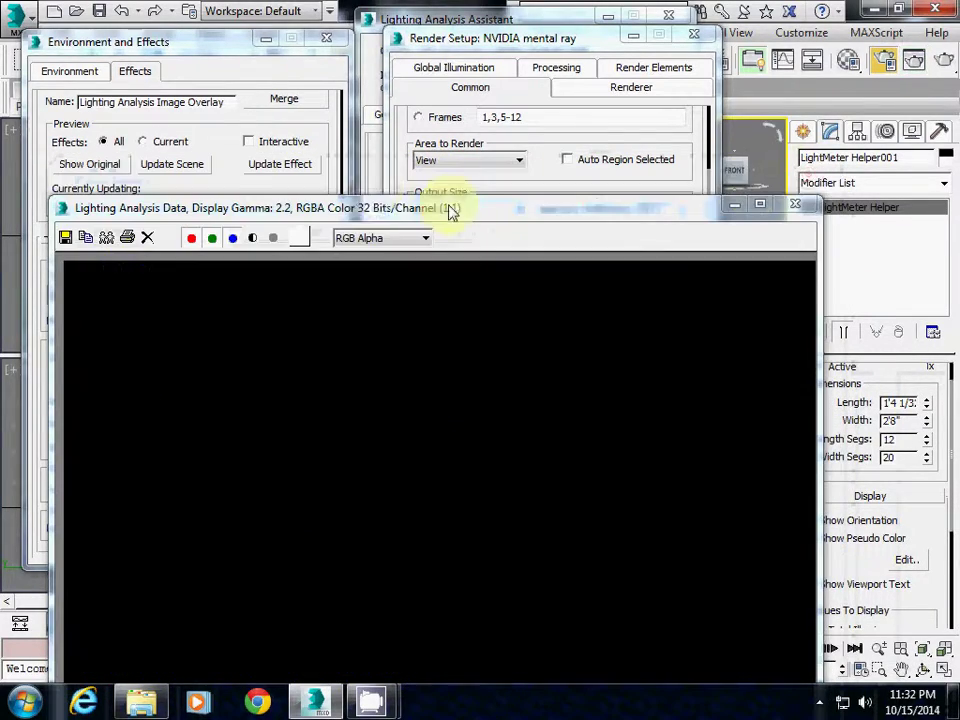
{"action": "left_click", "coordinate": [793, 205]}
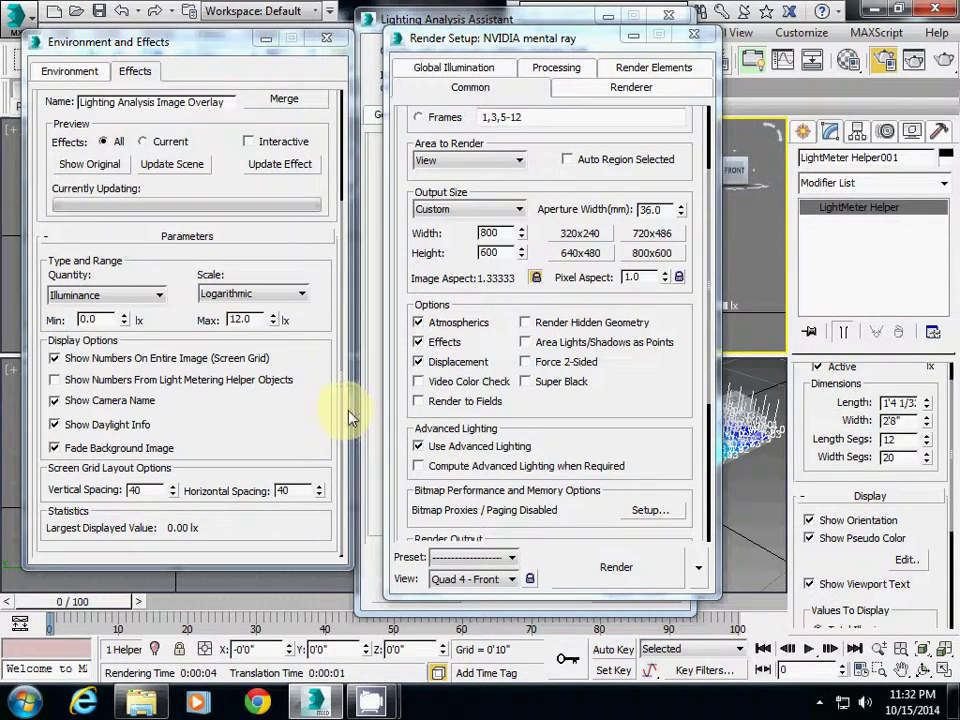
Step: Set the overlay's vertical and horizontal grid spacing to 20
{"action": "double_click", "coordinate": [148, 491]}
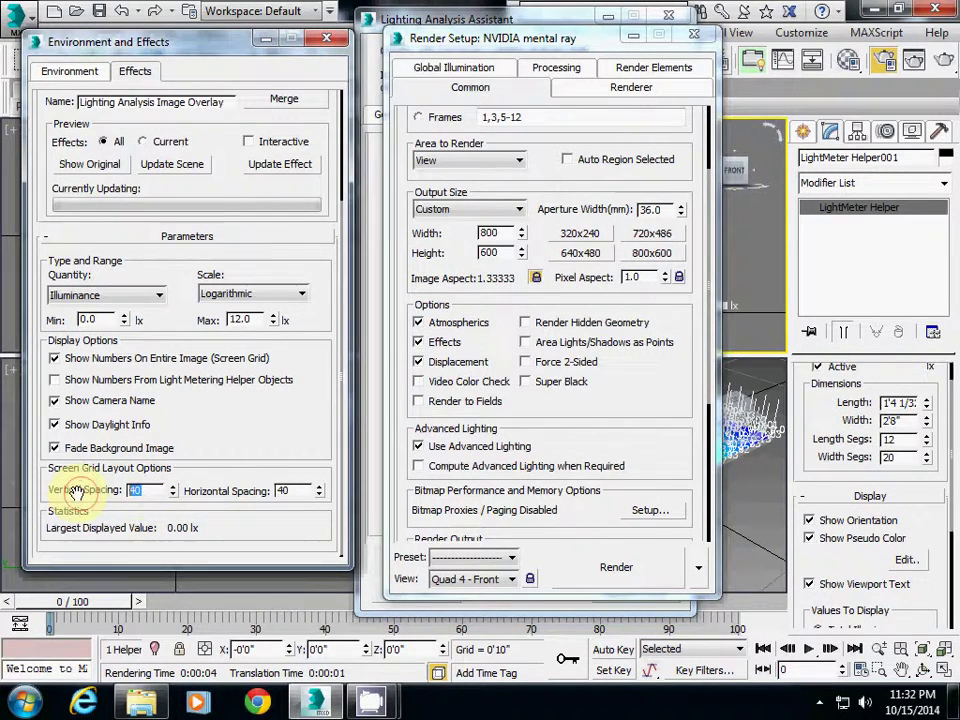
{"action": "type", "text": "20"}
{"action": "double_click", "coordinate": [302, 490]}
{"action": "type", "text": "20"}
{"action": "key", "text": "Return"}
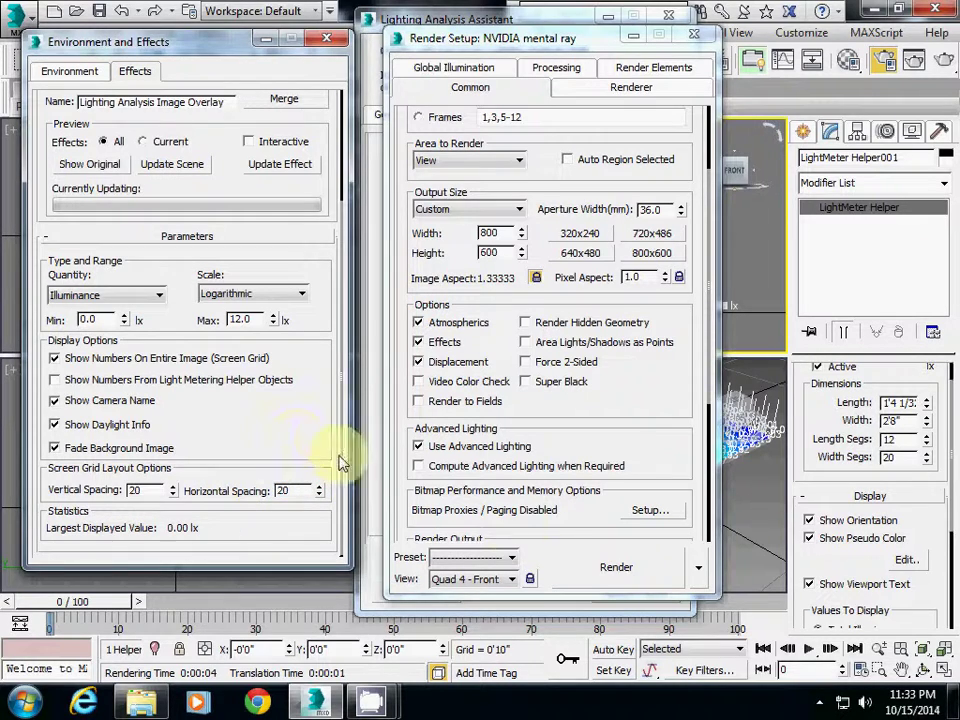
Step: Rearrange the dialogs, moving the assistant aside and Render Setup to the front
{"action": "left_click_drag", "start_coordinate": [430, 38], "coordinate": [290, 31]}
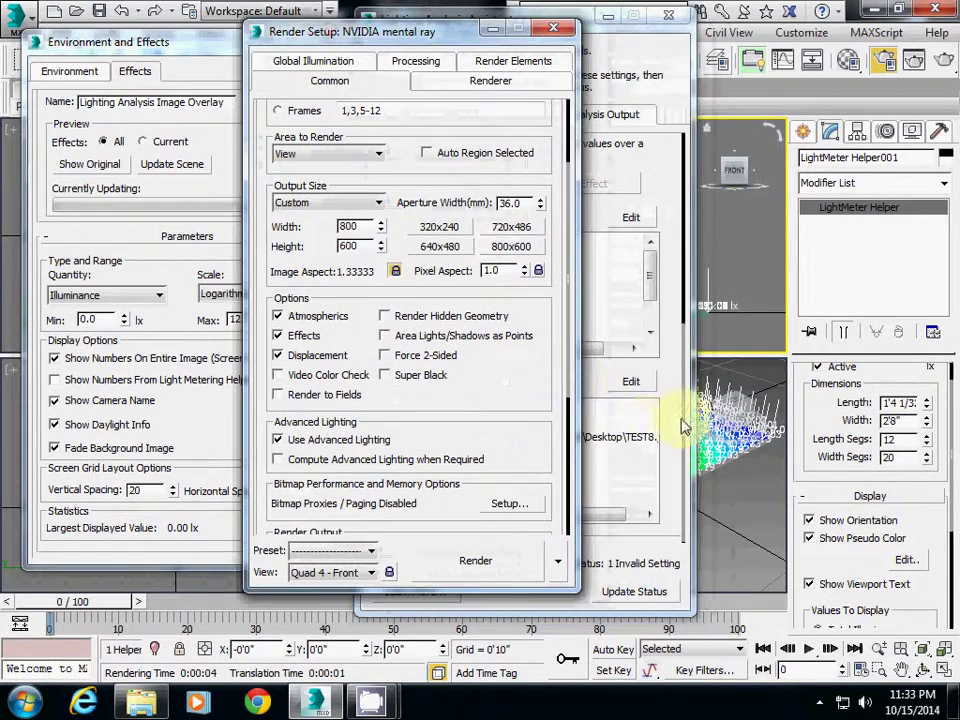
{"action": "left_click_drag", "start_coordinate": [200, 42], "coordinate": [284, 57]}
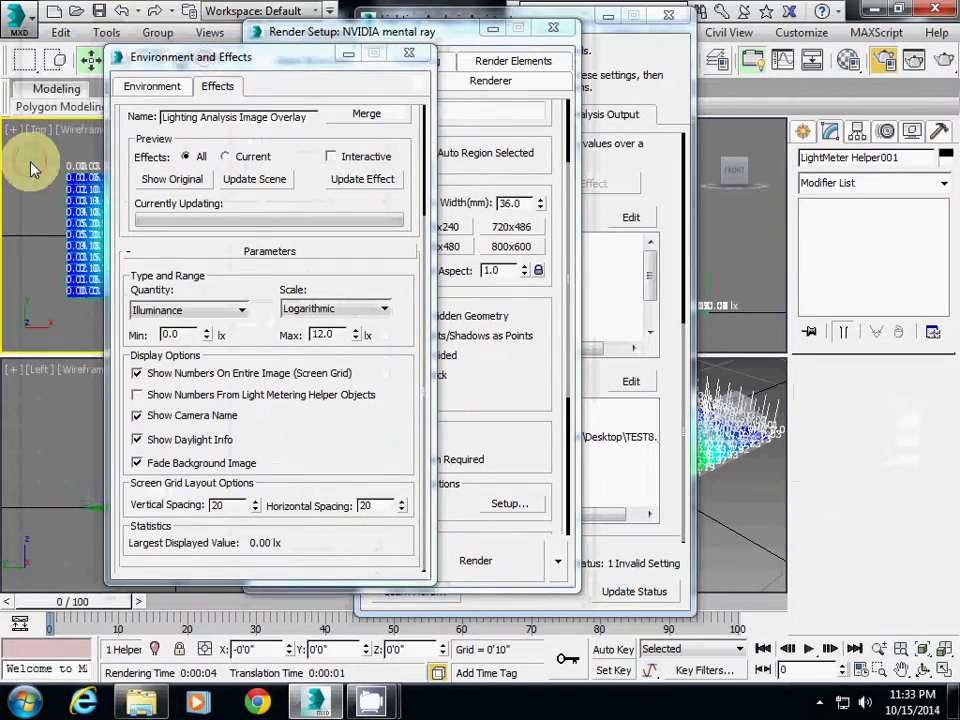
{"action": "left_click", "coordinate": [667, 338]}
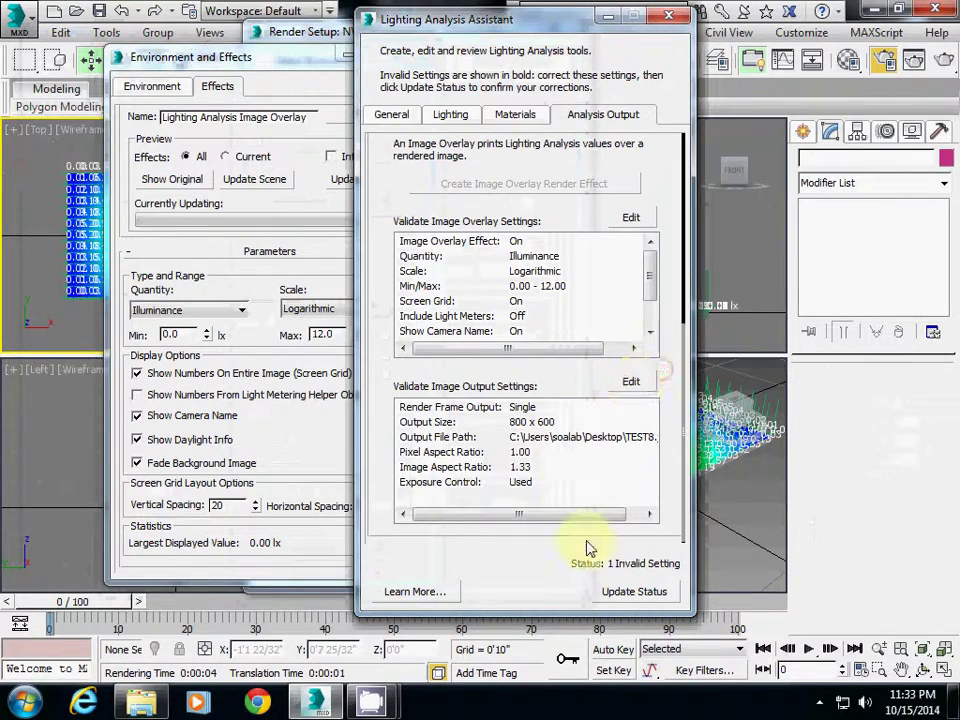
{"action": "left_click_drag", "start_coordinate": [439, 17], "coordinate": [197, 136]}
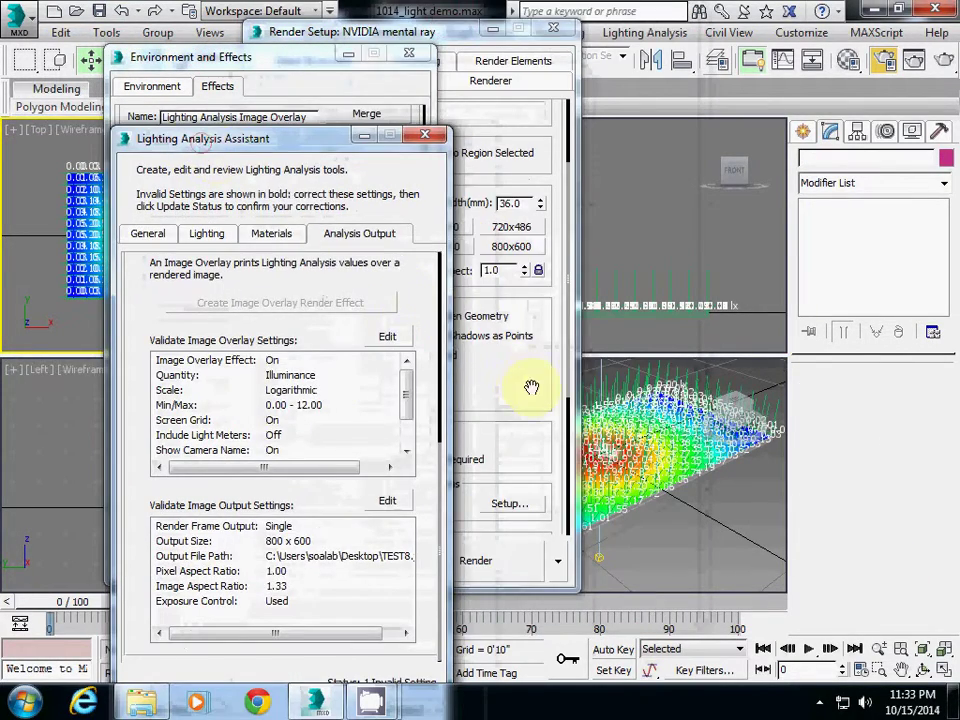
{"action": "left_click", "coordinate": [531, 388]}
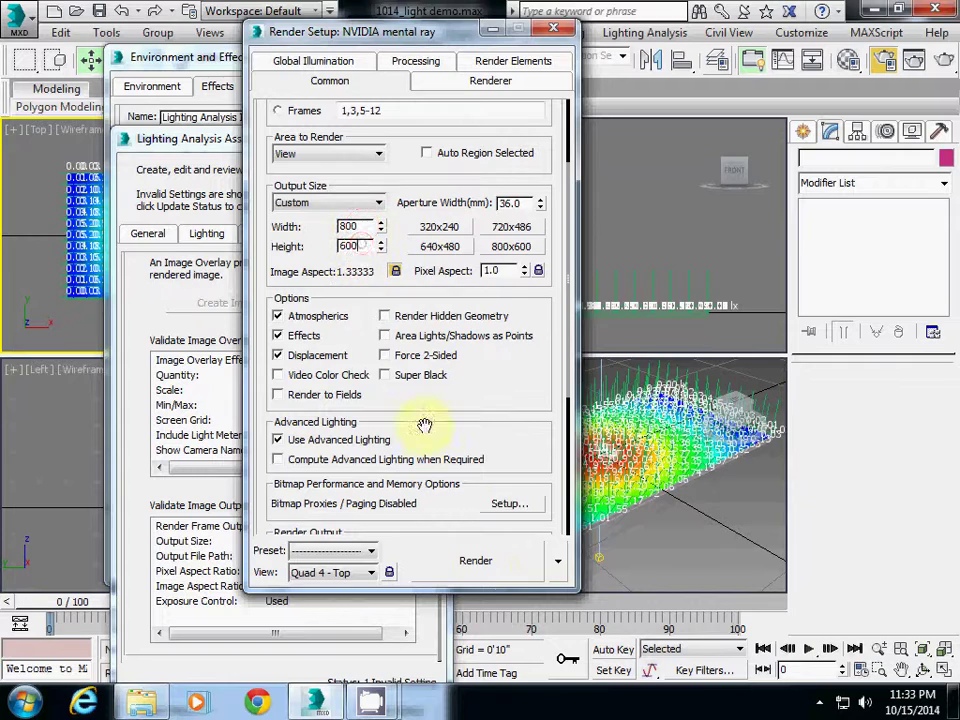
Step: Render the Top view with 20 spacing, overwriting TEST8.jpg, and move the render window into view
{"action": "left_click", "coordinate": [490, 562]}
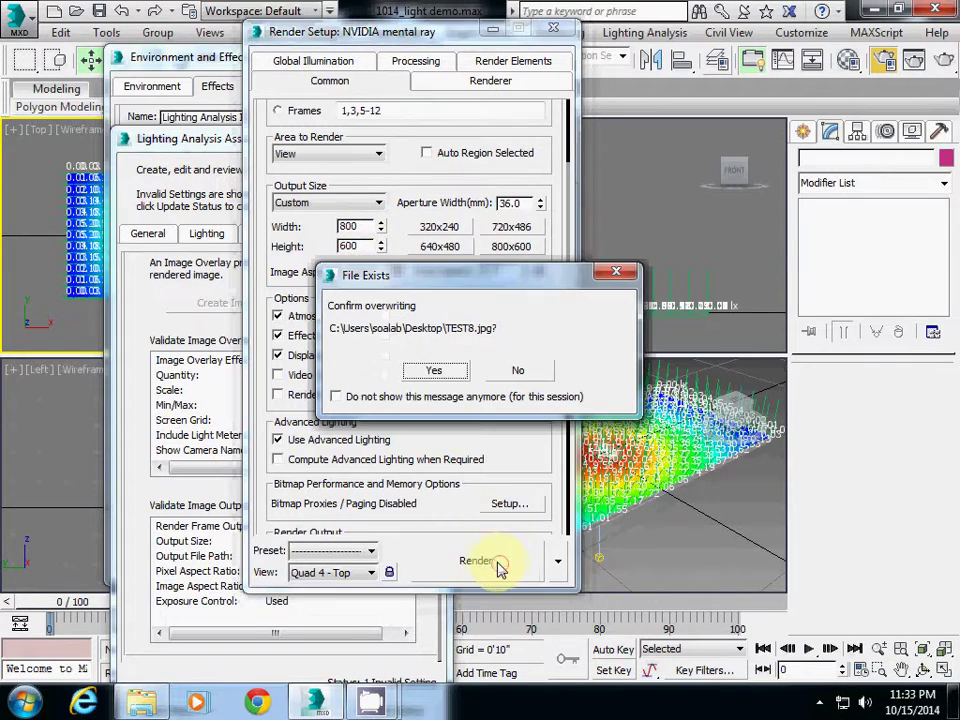
{"action": "left_click", "coordinate": [434, 370]}
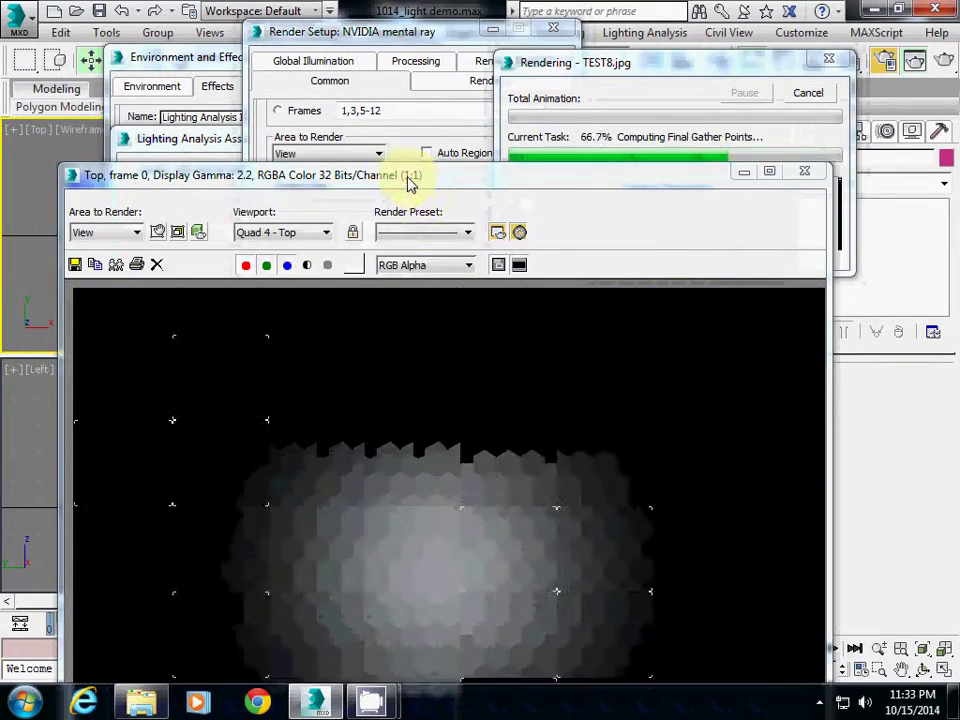
{"action": "left_click_drag", "start_coordinate": [407, 182], "coordinate": [597, 81]}
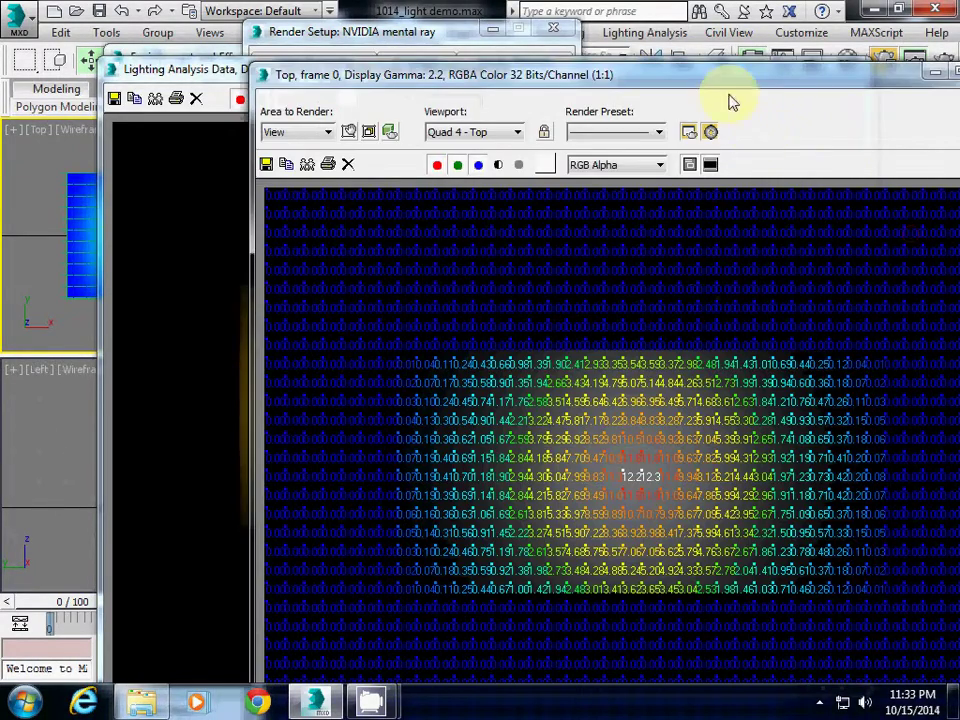
{"action": "left_click_drag", "start_coordinate": [715, 75], "coordinate": [578, 47]}
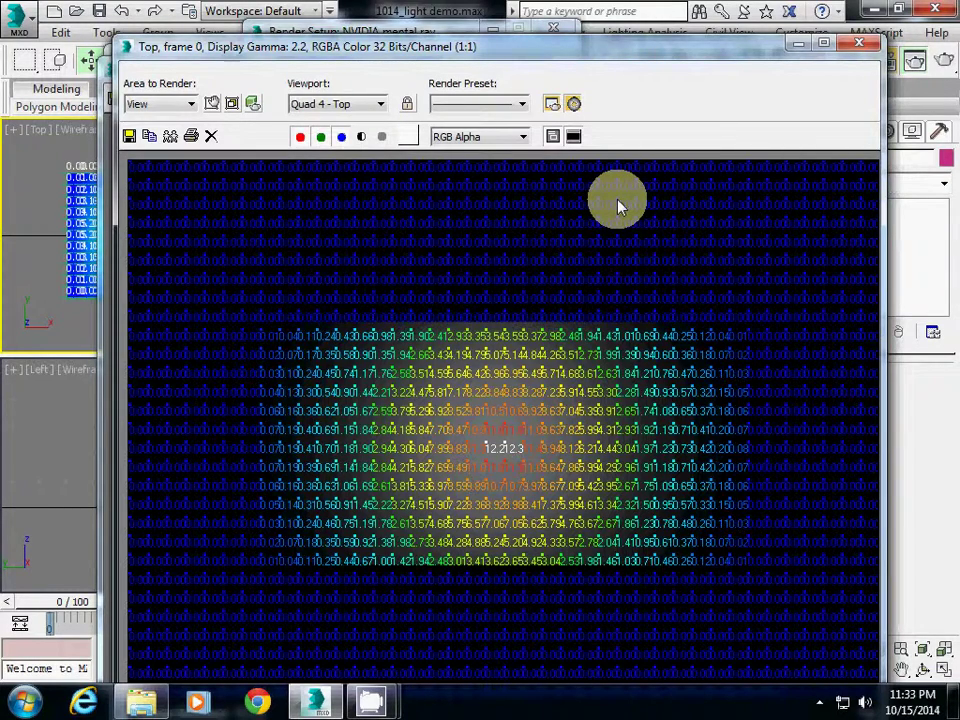
Step: Close the previous render and lighting data image windows and bring the assistant forward
{"action": "left_click", "coordinate": [857, 43]}
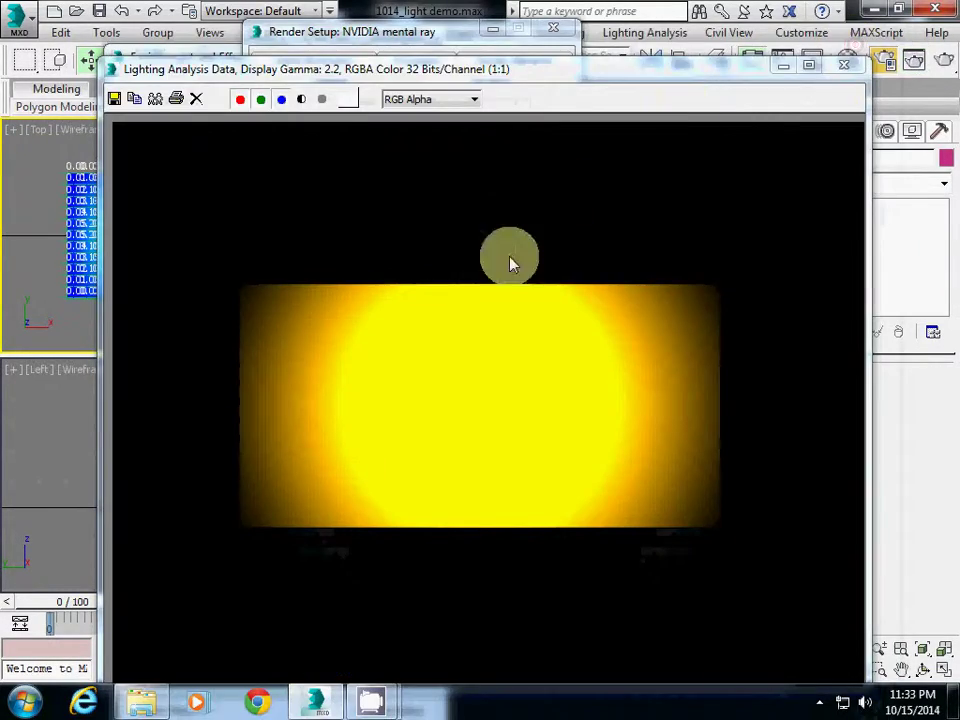
{"action": "left_click", "coordinate": [844, 64]}
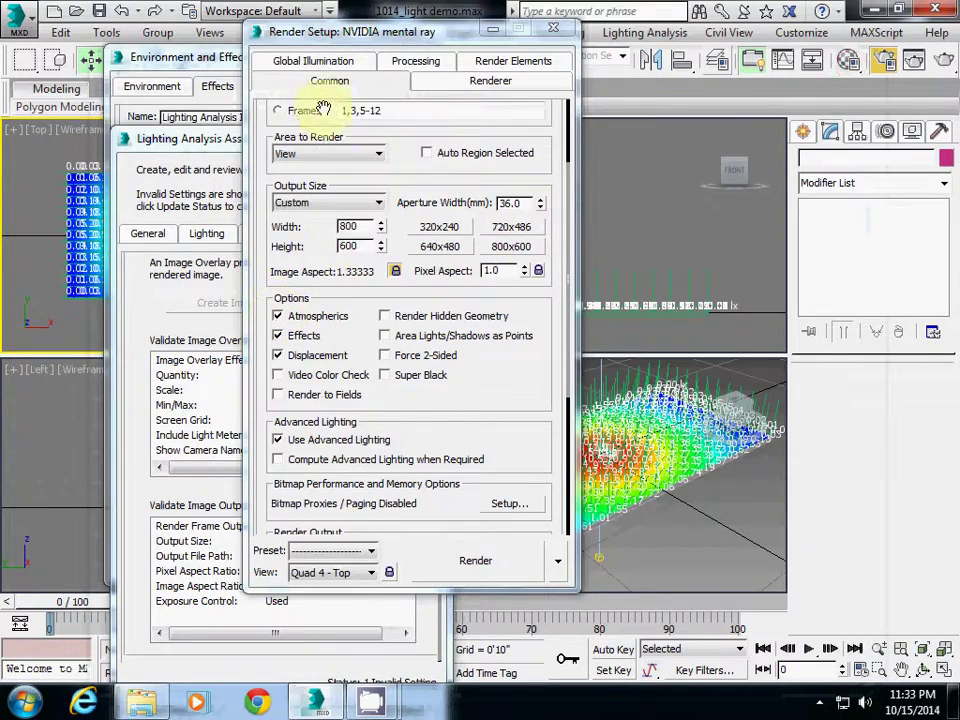
{"action": "left_click_drag", "start_coordinate": [360, 31], "coordinate": [505, 49]}
{"action": "left_click_drag", "start_coordinate": [200, 139], "coordinate": [133, 55]}
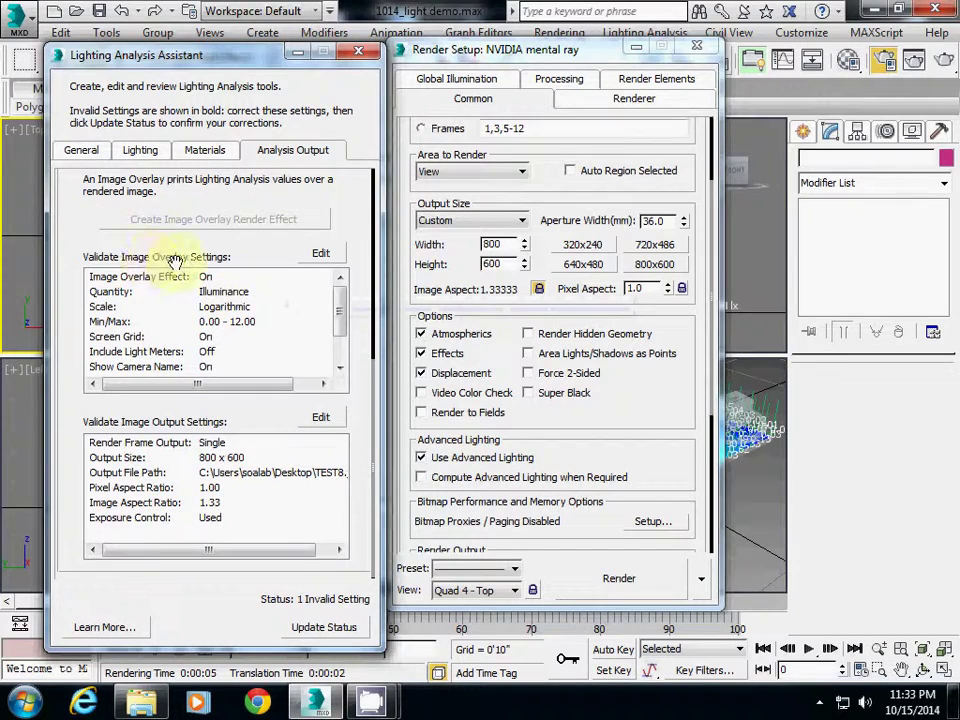
Step: Reopen the Image Overlay effect settings and set vertical and horizontal spacing to 40
{"action": "left_click", "coordinate": [318, 254]}
{"action": "left_click_drag", "start_coordinate": [252, 56], "coordinate": [232, 204]}
{"action": "left_click", "coordinate": [263, 88]}
{"action": "left_click_drag", "start_coordinate": [255, 57], "coordinate": [206, 48]}
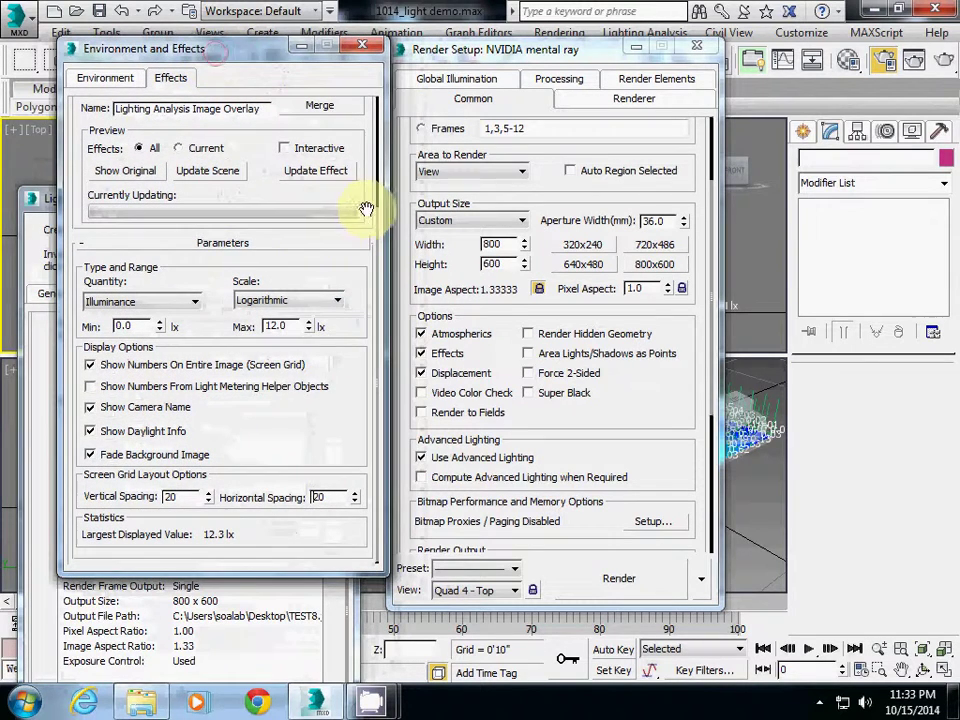
{"action": "double_click", "coordinate": [174, 496]}
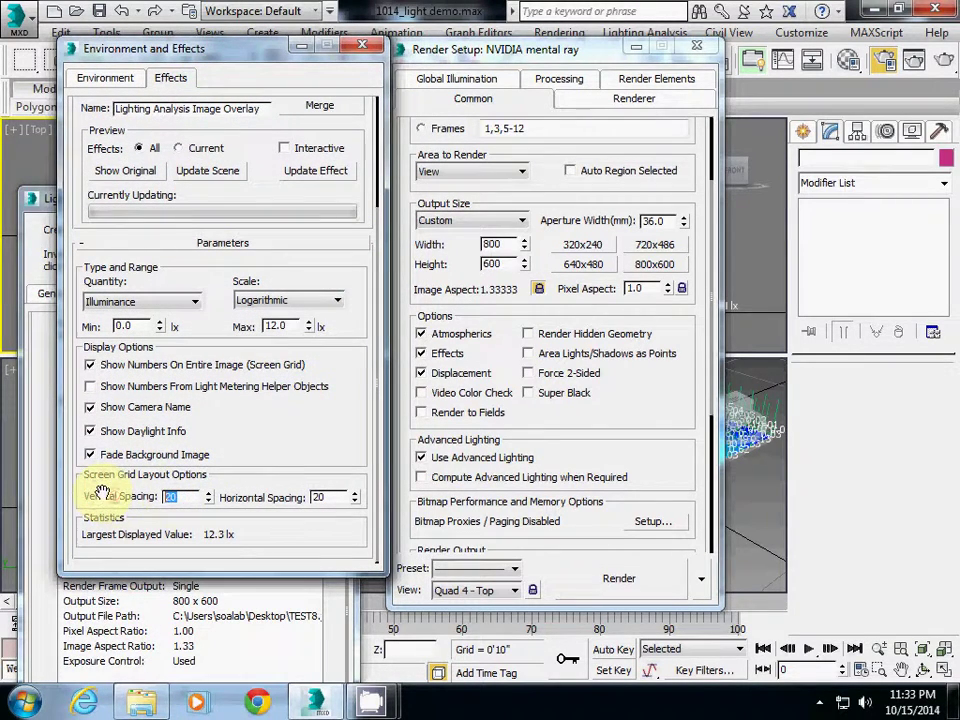
{"action": "type", "text": "40"}
{"action": "double_click", "coordinate": [320, 498]}
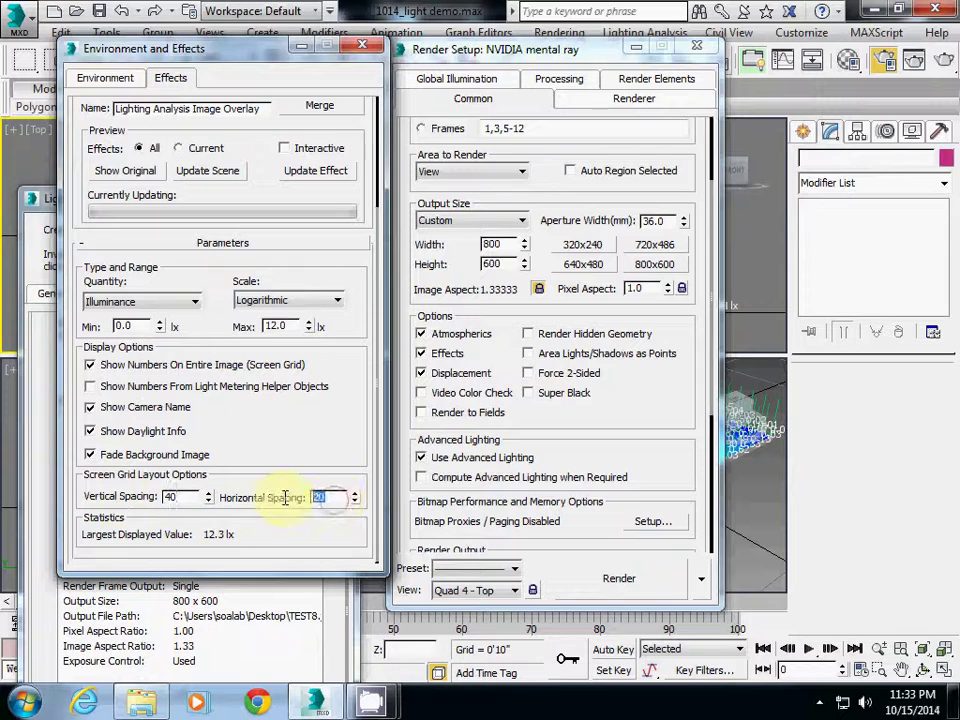
{"action": "type", "text": "40"}
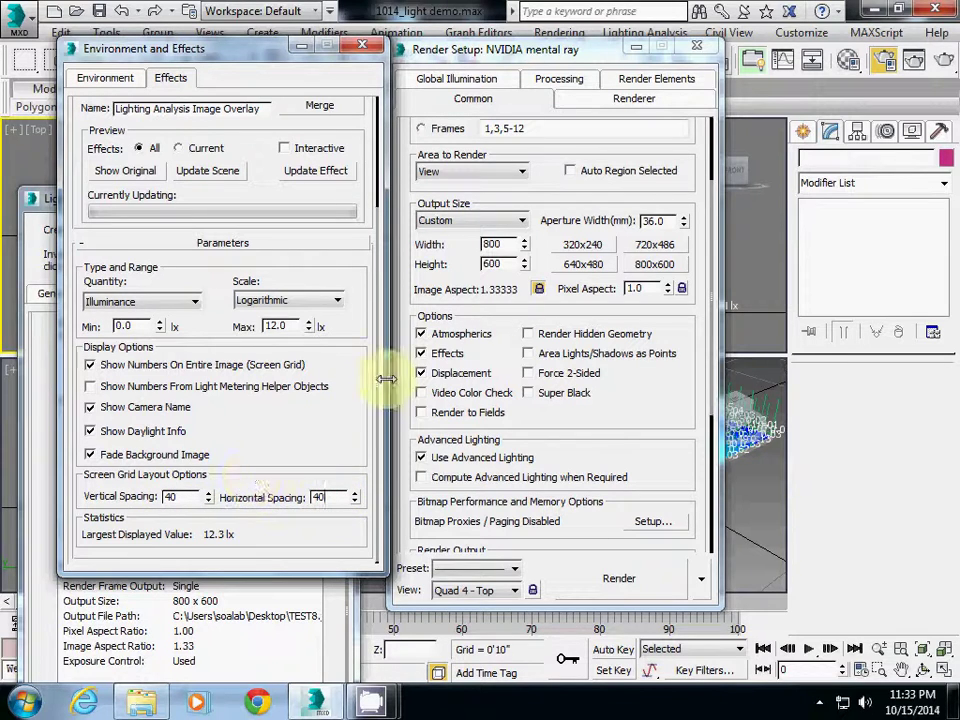
{"action": "left_click", "coordinate": [452, 250]}
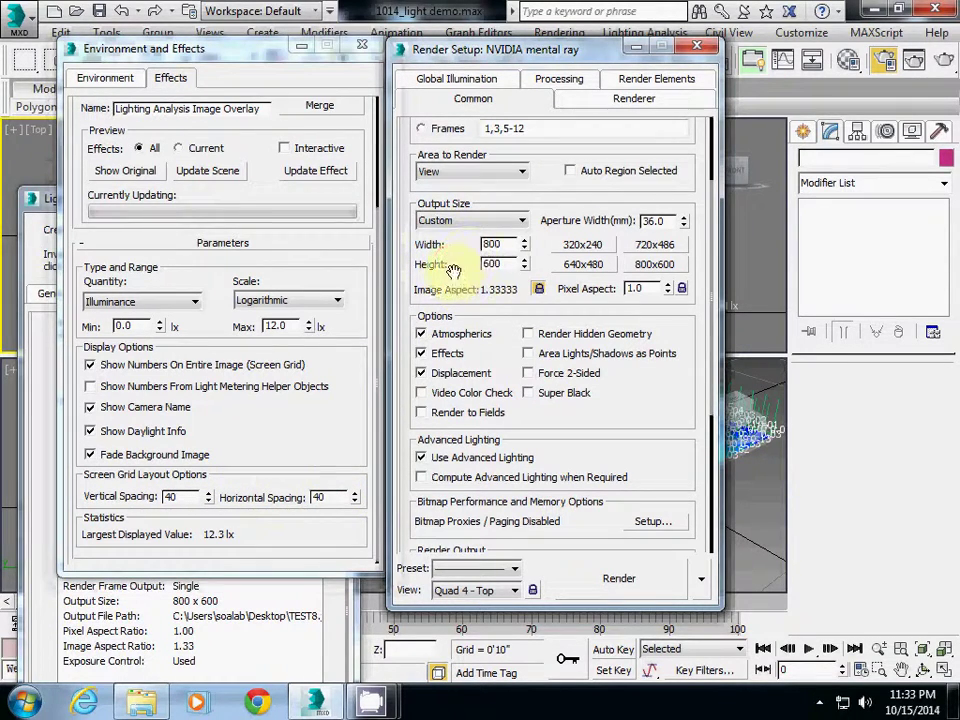
Step: Lock the image aspect and set output width to 1600, giving height 1200
{"action": "left_click", "coordinate": [537, 289]}
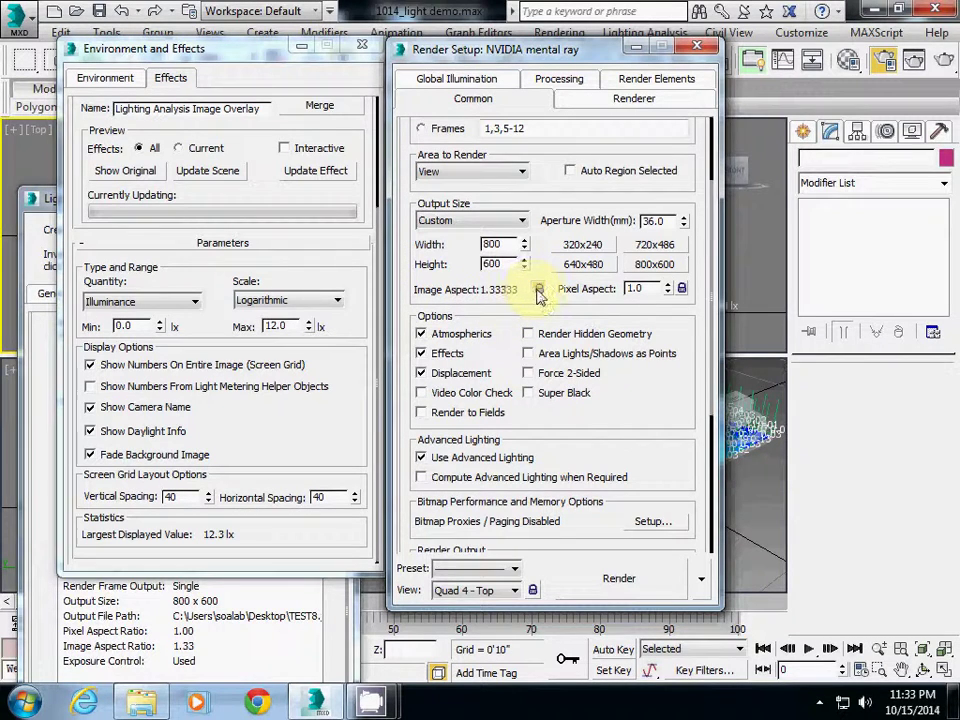
{"action": "left_click", "coordinate": [506, 244]}
{"action": "type", "text": "1600"}
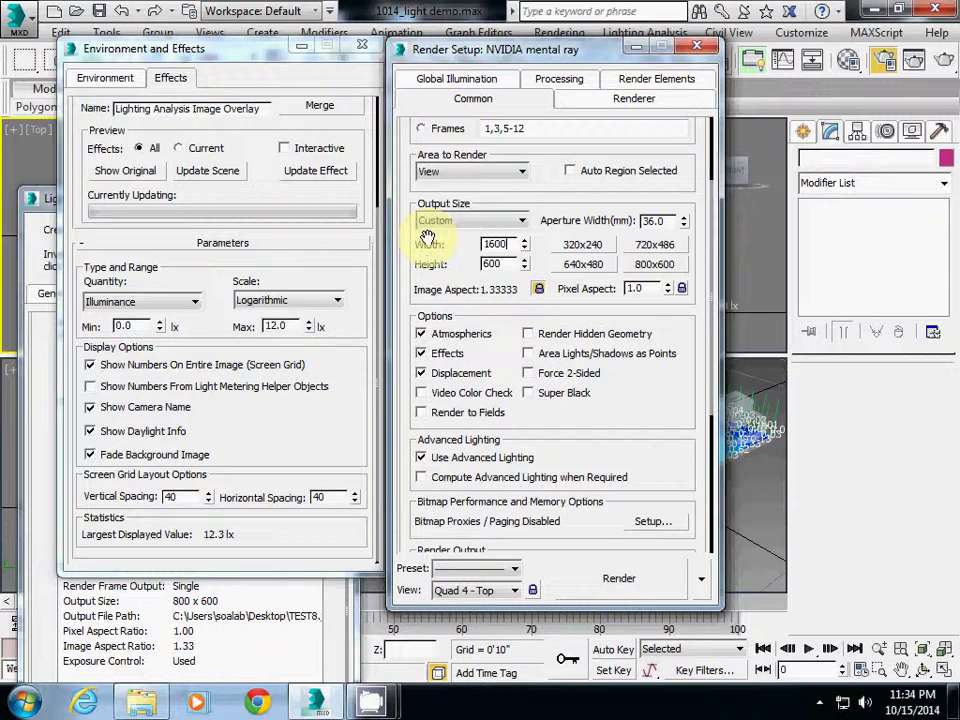
{"action": "key", "text": "Tab"}
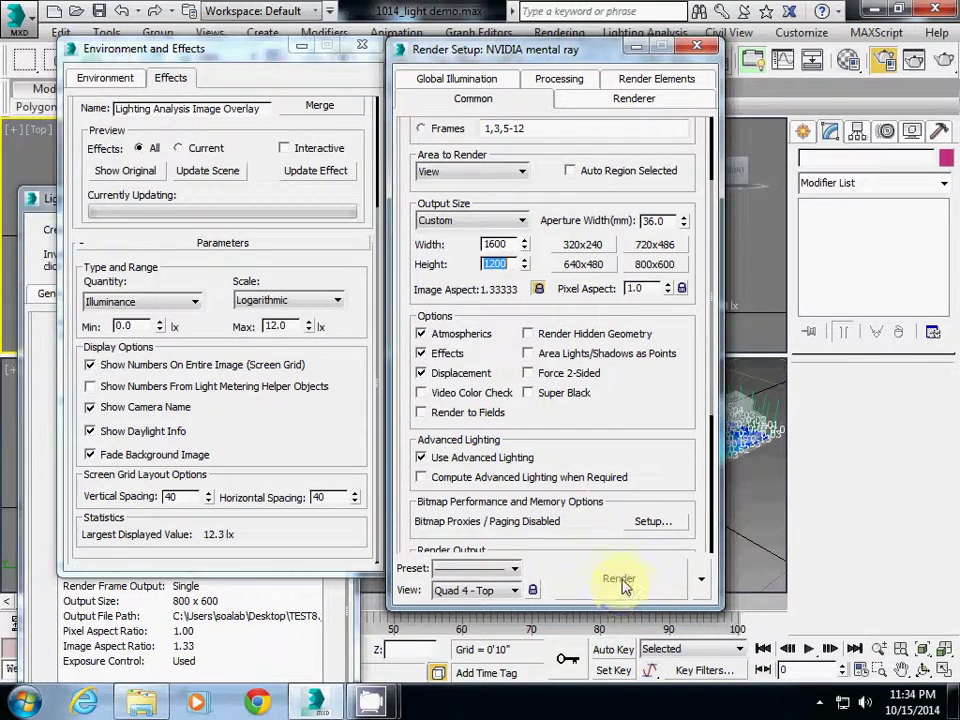
Step: Render the Top view, overwriting TEST8.jpg, and move the render window lower
{"action": "left_click", "coordinate": [617, 578]}
{"action": "left_click", "coordinate": [451, 378]}
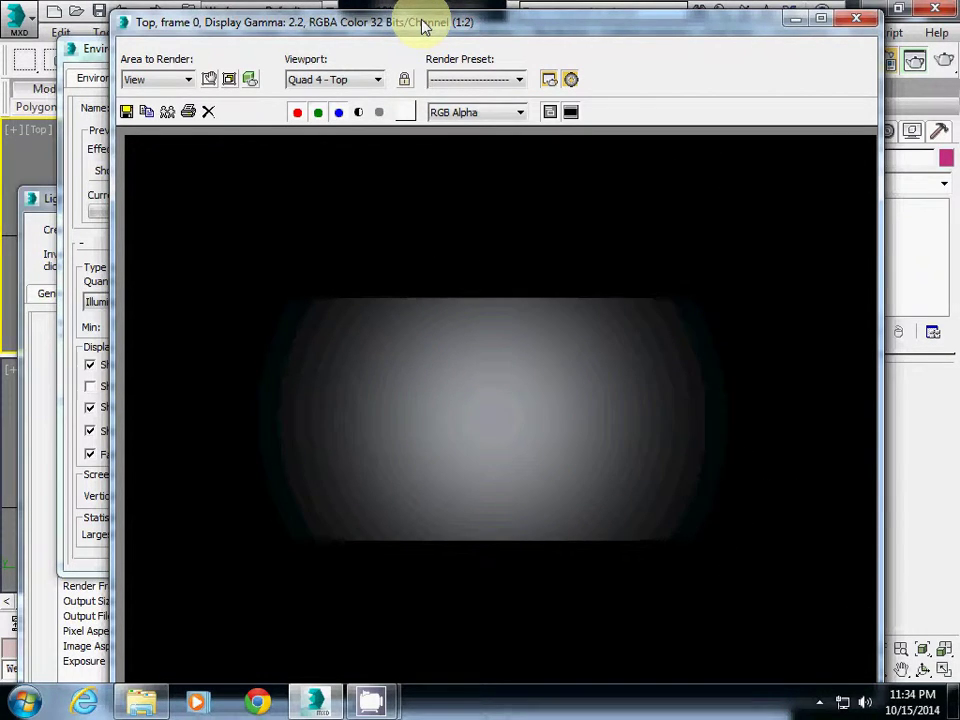
{"action": "left_click_drag", "start_coordinate": [422, 24], "coordinate": [478, 196]}
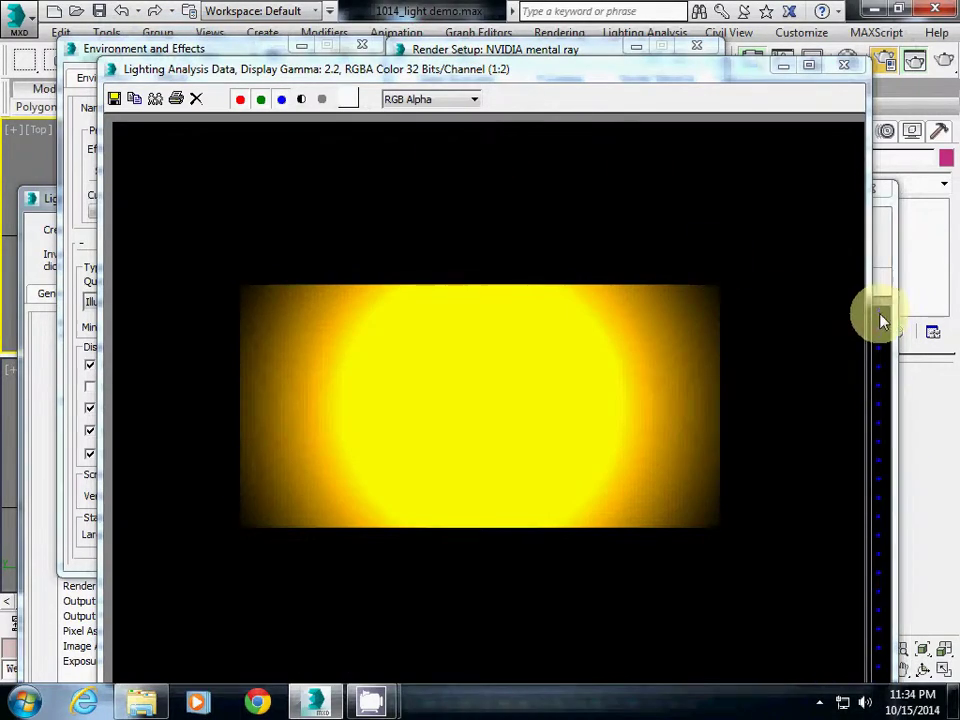
{"action": "left_click", "coordinate": [881, 317]}
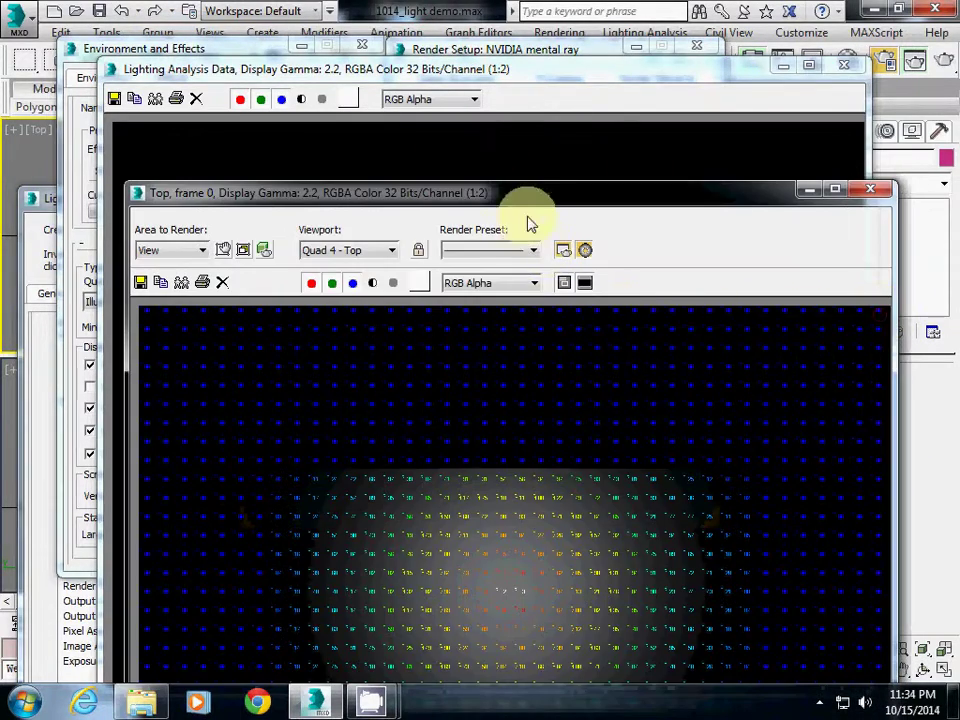
{"action": "left_click_drag", "start_coordinate": [510, 196], "coordinate": [480, 80]}
{"action": "scroll", "coordinate": [458, 466], "scroll_direction": "up", "scroll_amount": 2}
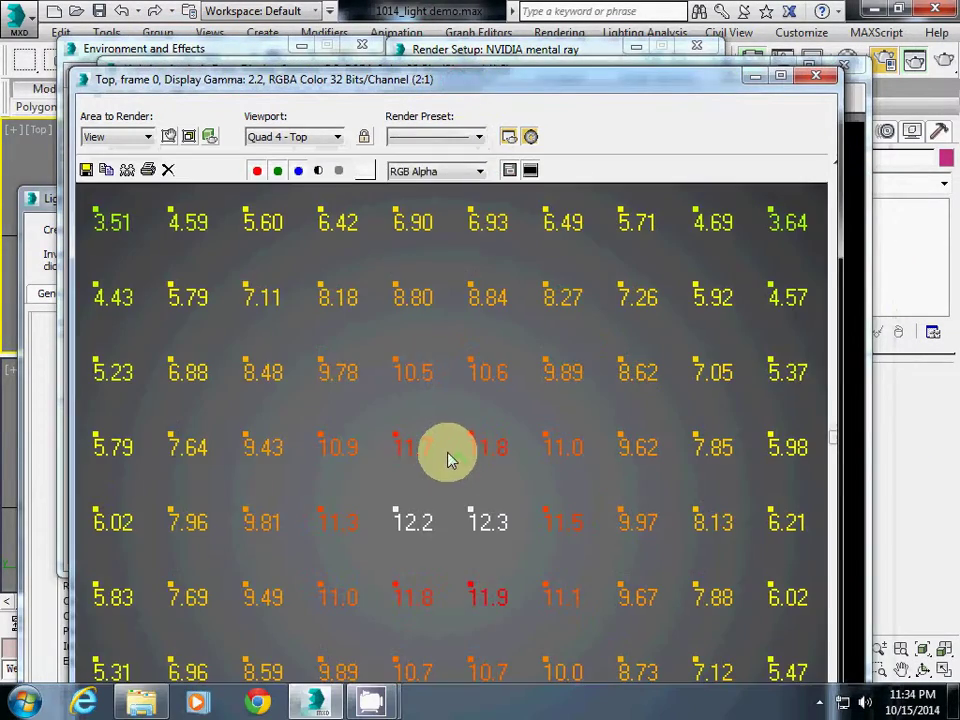
{"action": "scroll", "coordinate": [443, 455], "scroll_direction": "down", "scroll_amount": 1}
{"action": "scroll", "coordinate": [441, 448], "scroll_direction": "down", "scroll_amount": 1}
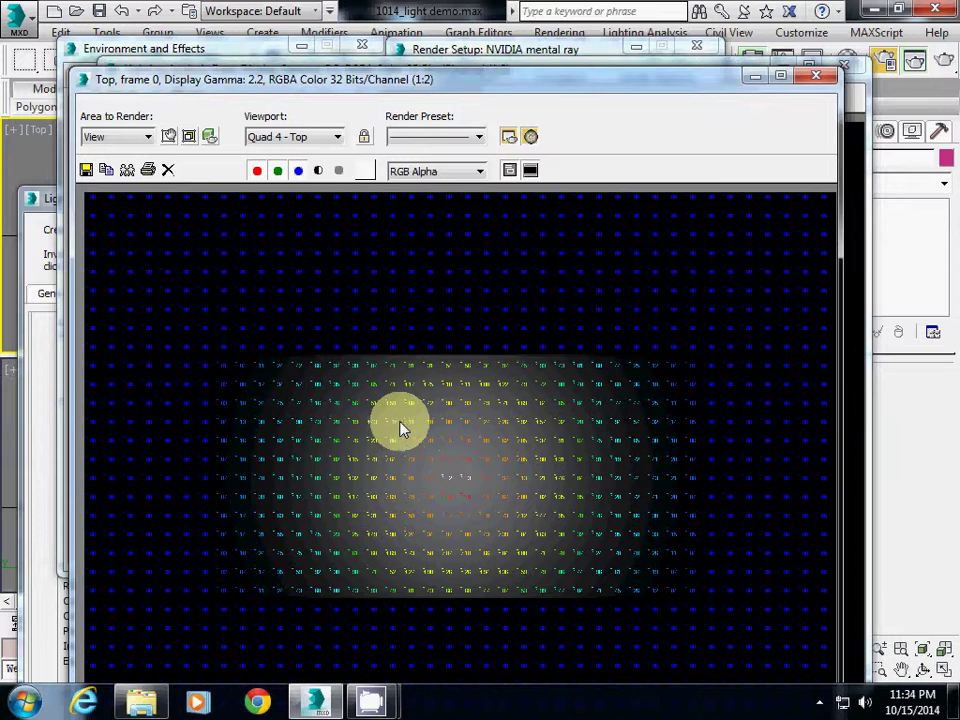
{"action": "scroll", "coordinate": [418, 430], "scroll_direction": "up", "scroll_amount": 1}
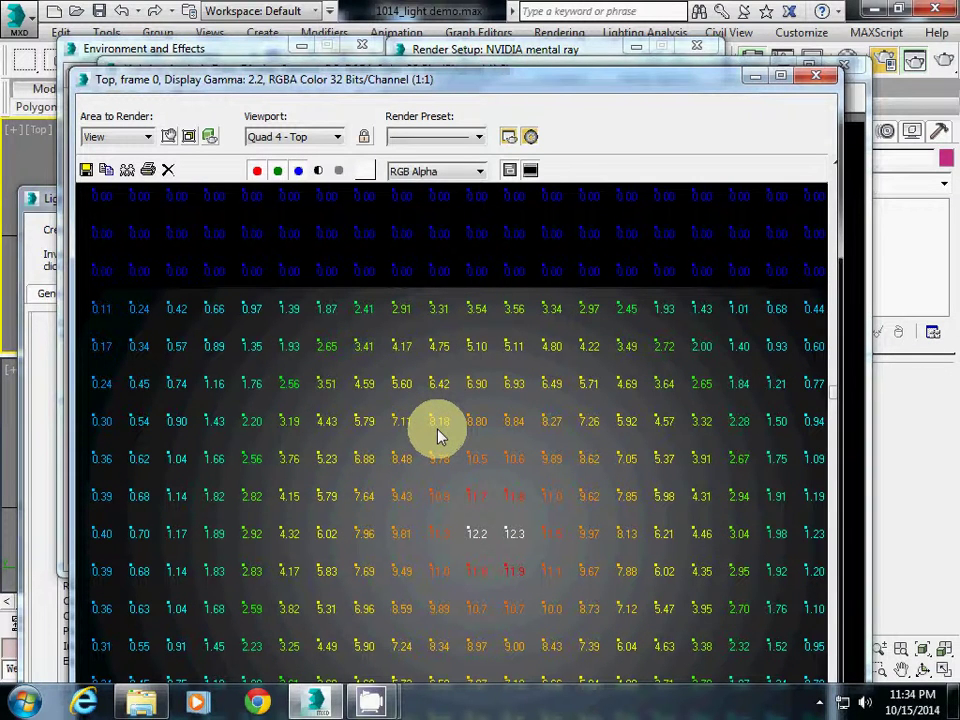
{"action": "scroll", "coordinate": [390, 390], "scroll_direction": "down", "scroll_amount": 1}
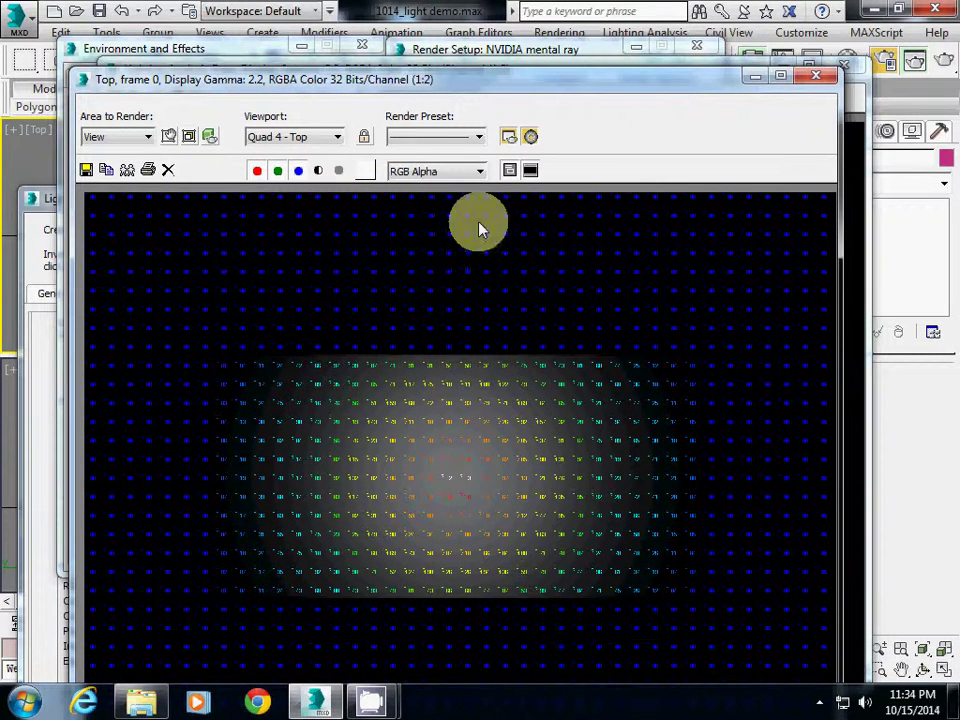
{"action": "left_click_drag", "start_coordinate": [463, 80], "coordinate": [408, 156]}
{"action": "left_click_drag", "start_coordinate": [574, 154], "coordinate": [681, 86]}
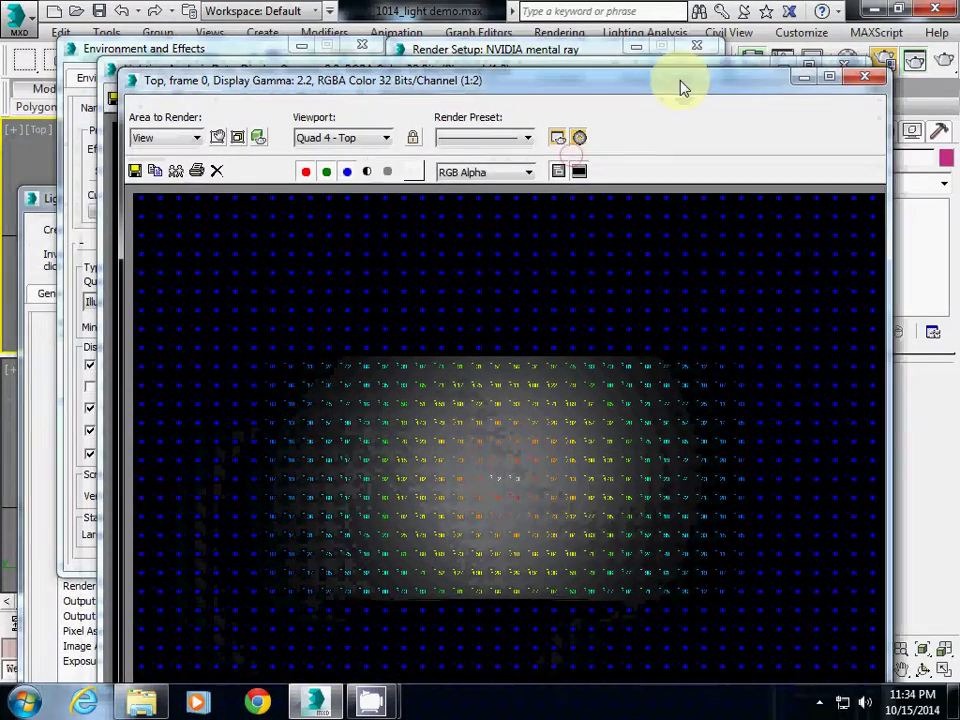
{"action": "scroll", "coordinate": [500, 378], "scroll_direction": "up", "scroll_amount": 1}
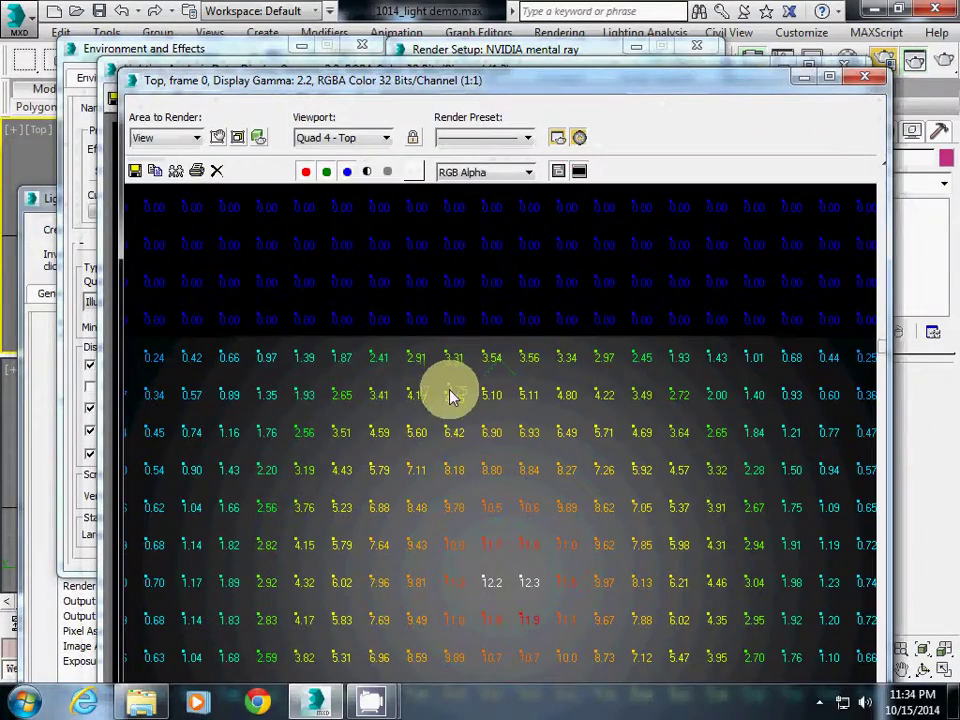
{"action": "scroll", "coordinate": [447, 402], "scroll_direction": "down", "scroll_amount": 1}
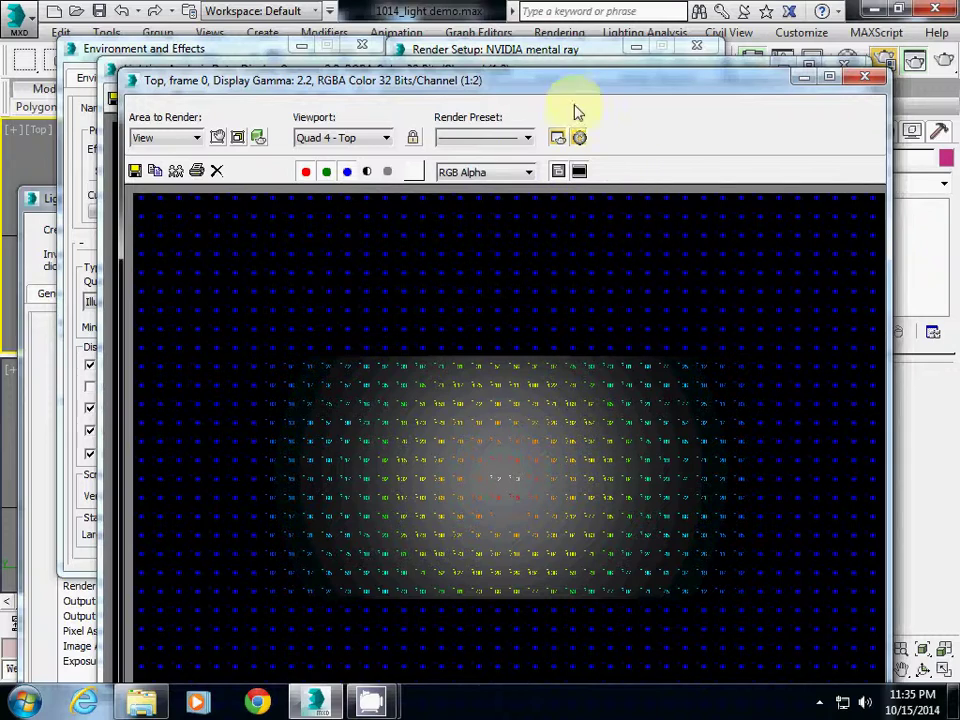
{"action": "left_click_drag", "start_coordinate": [566, 81], "coordinate": [478, 194]}
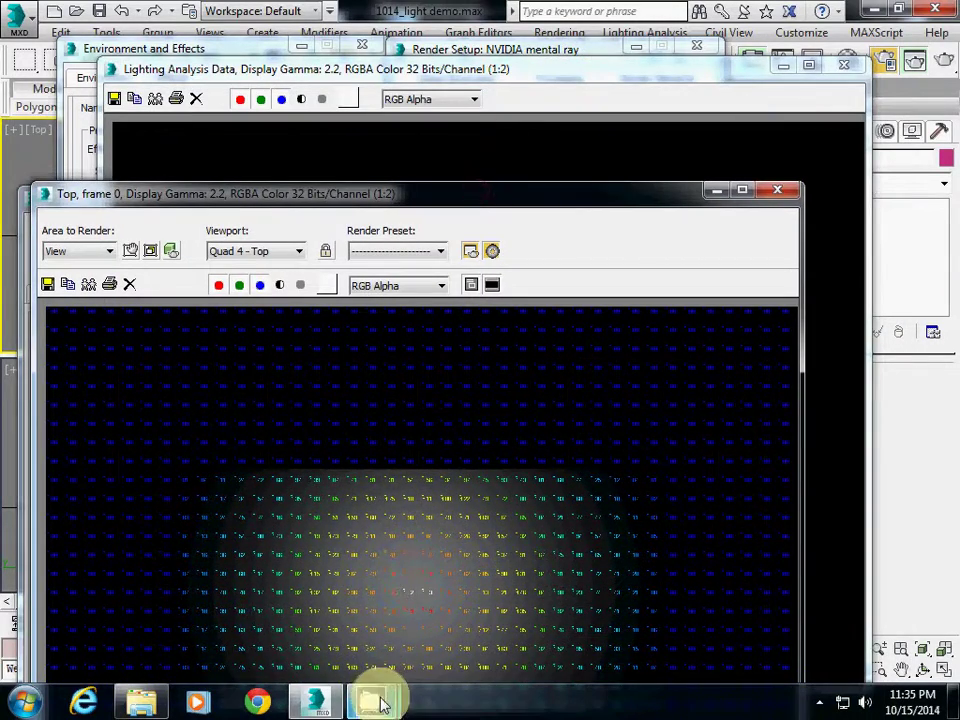